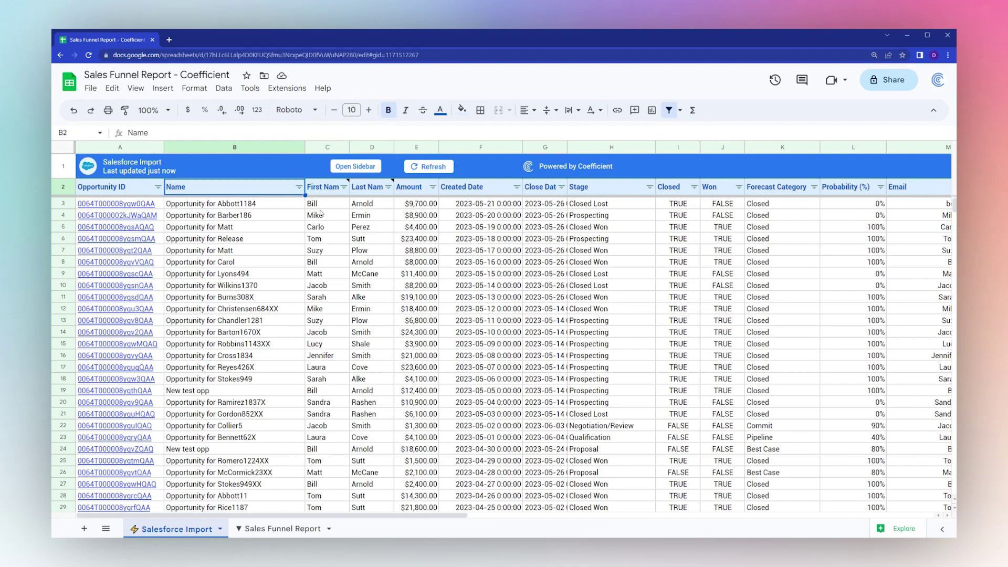
Open the Extensions list and close it without choosing anything.
click(284, 90)
mouse_move(315, 107)
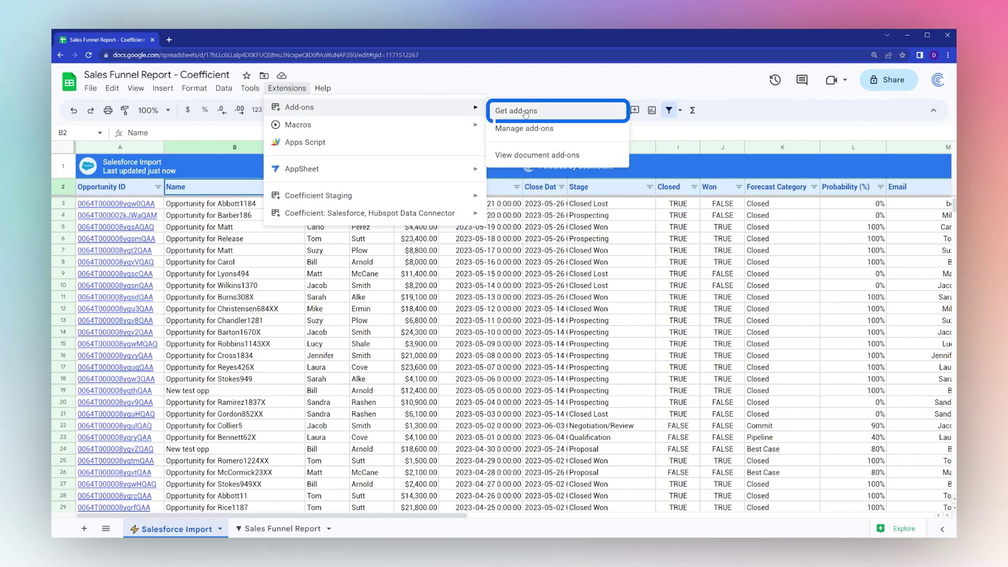
click(195, 195)
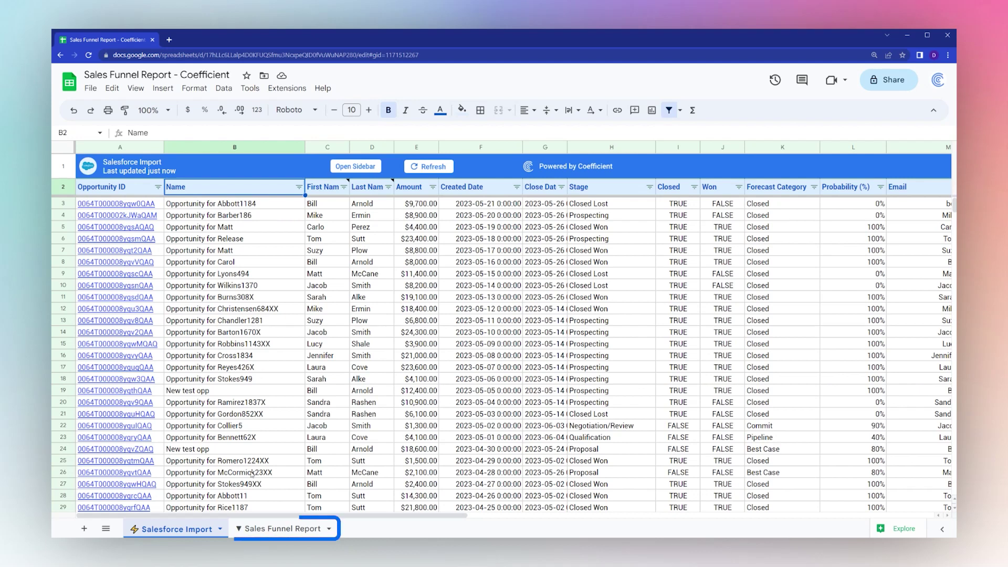
Go to the Sales Funnel Report sheet, compare the lead stages with Salesforce Import column H, and select E5.
click(255, 529)
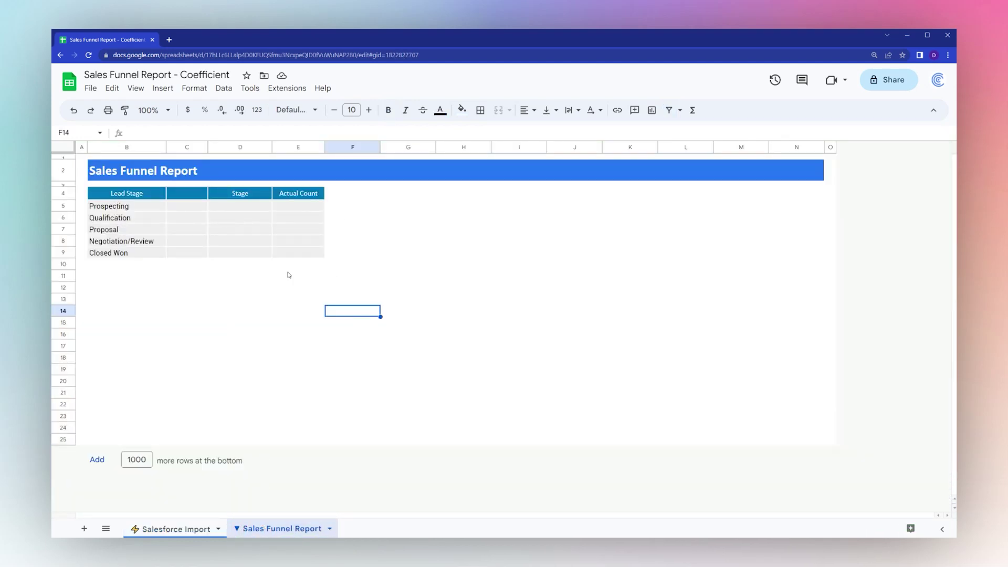
drag(117, 207, 117, 254)
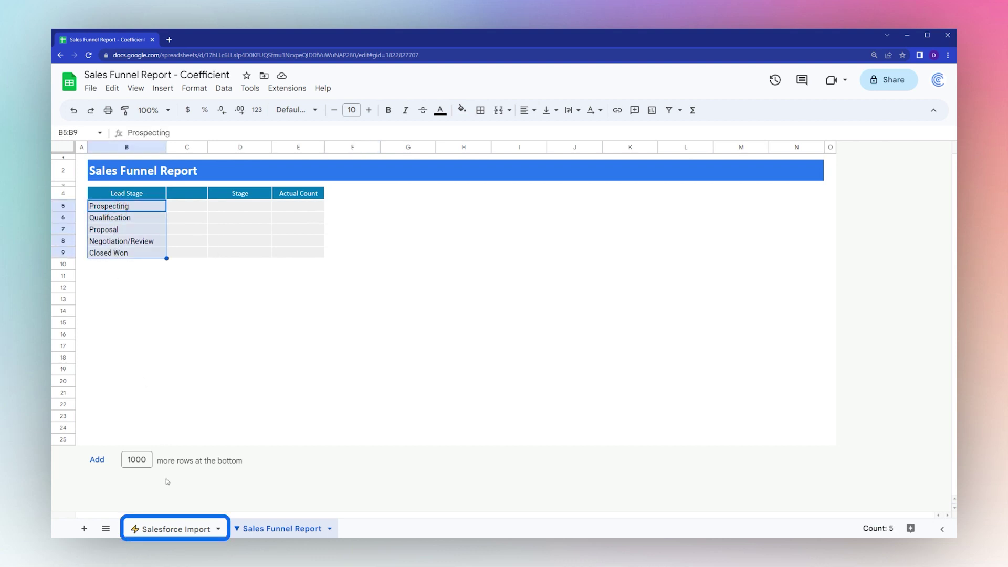
click(167, 529)
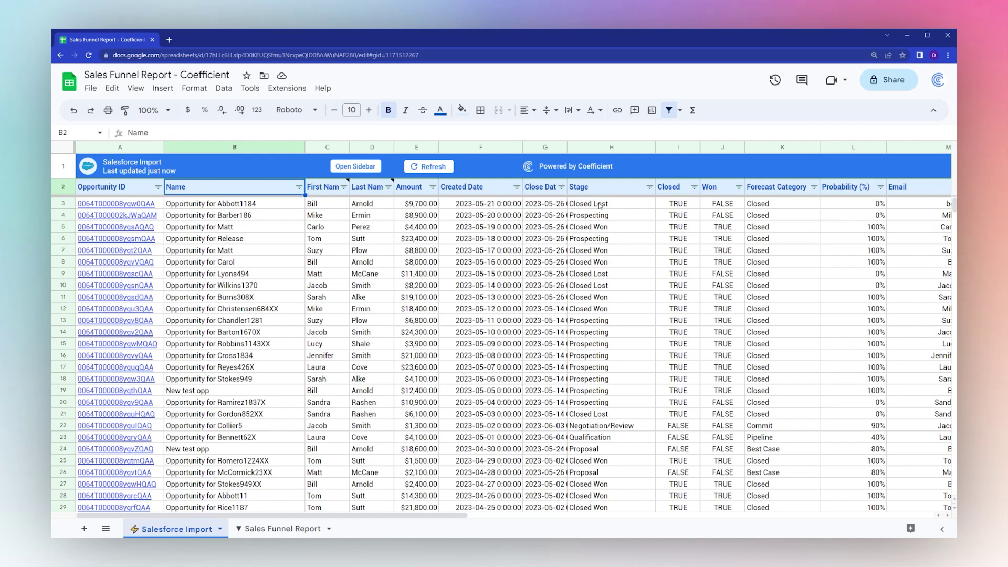
drag(601, 206, 607, 473)
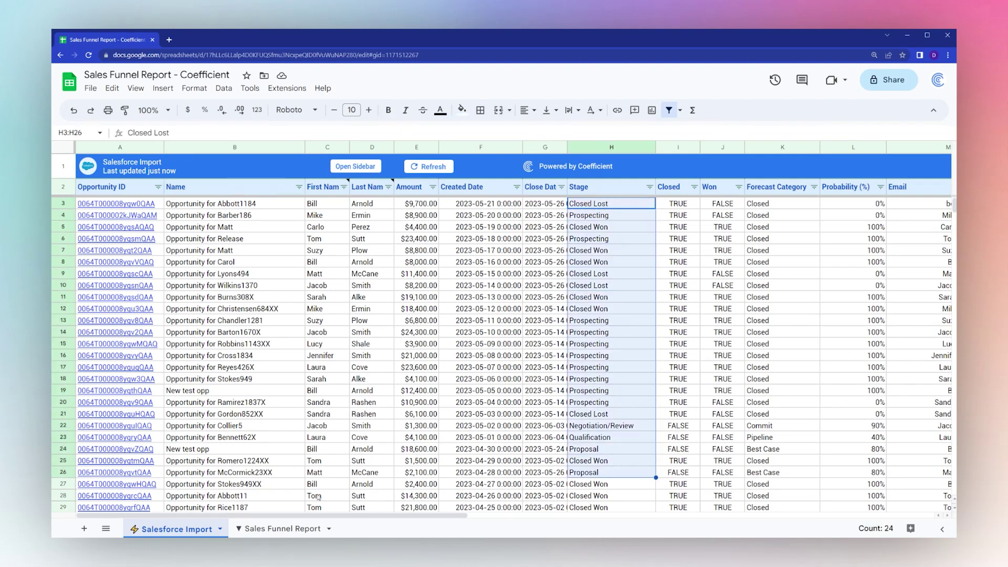
click(257, 531)
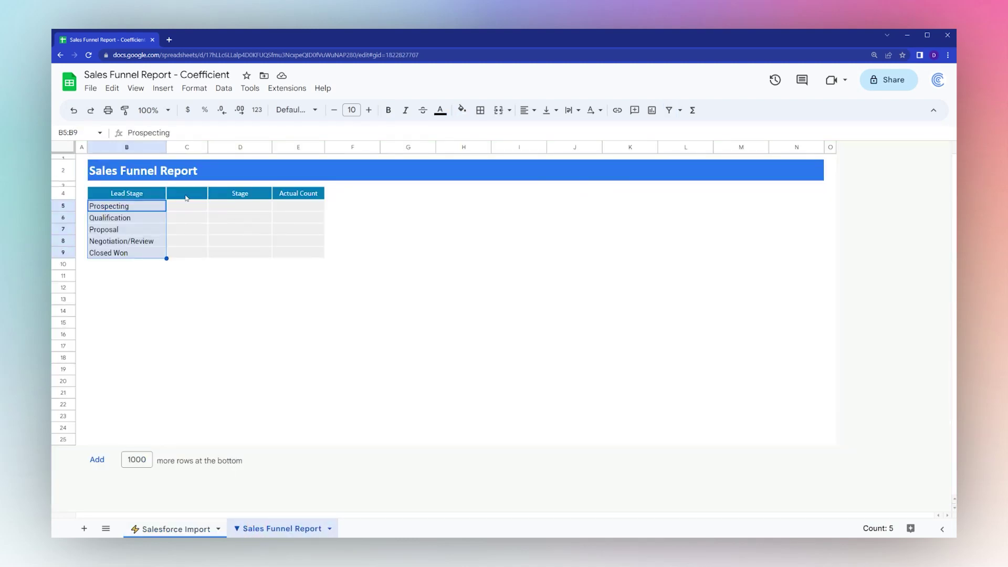
drag(186, 198, 297, 257)
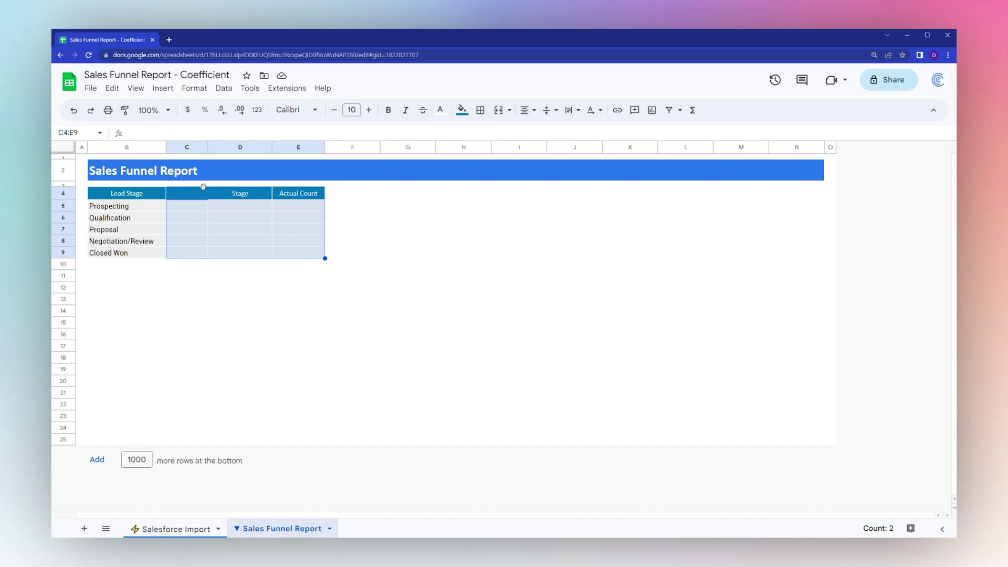
click(296, 209)
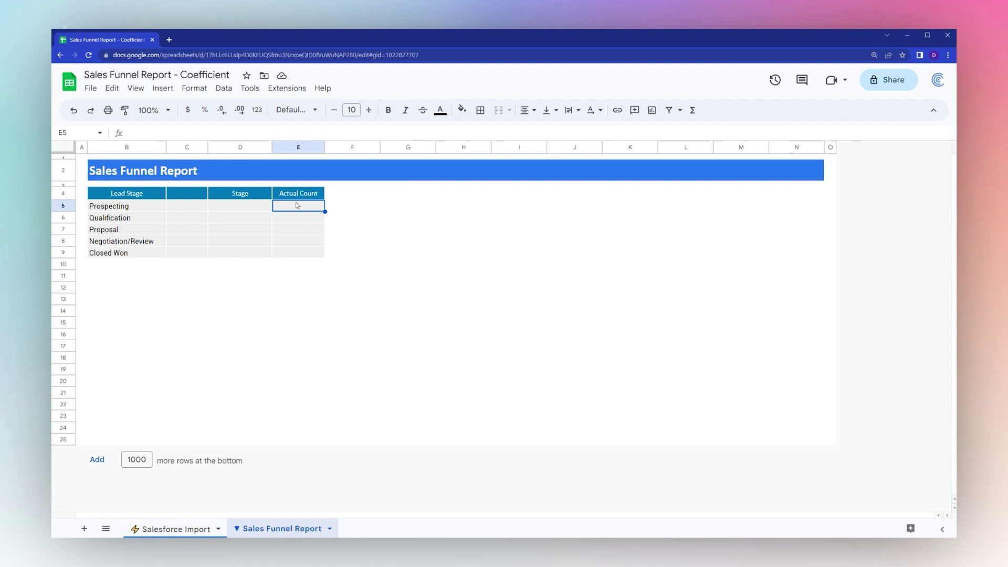
Enter =countif('Salesforce Import'!H:H,B5) in E5 to count Prospecting deals.
text(=)
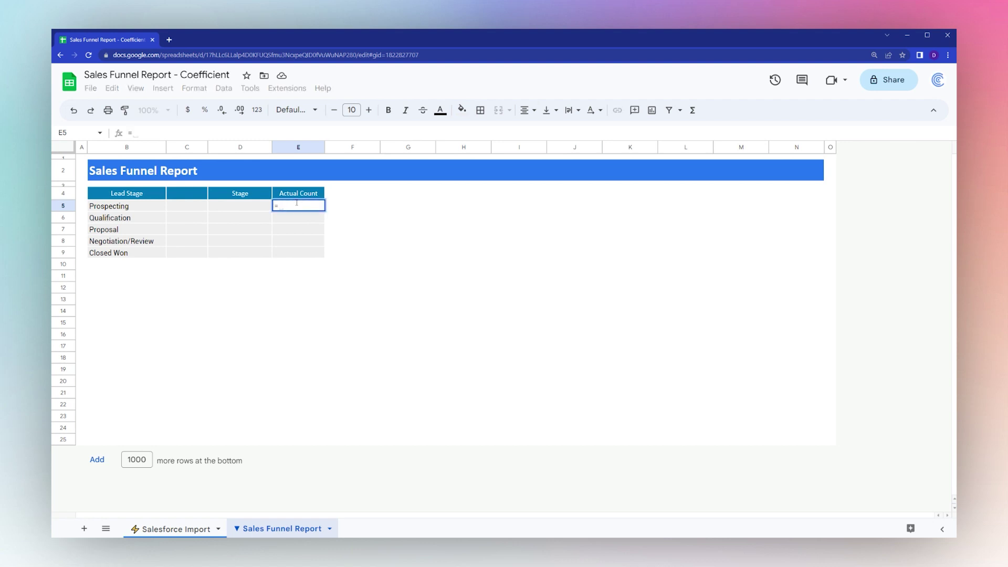
text(counti)
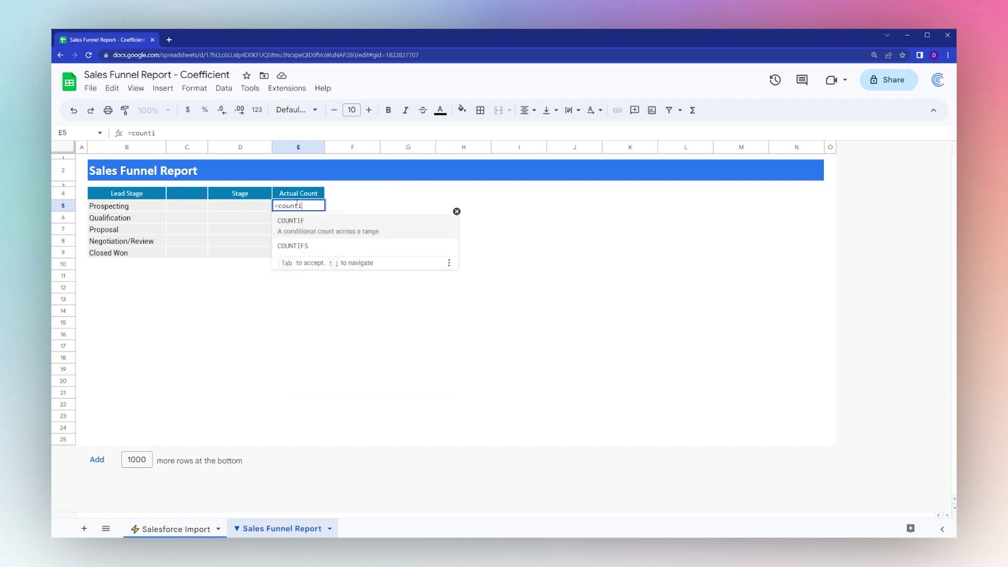
text(f()
click(175, 529)
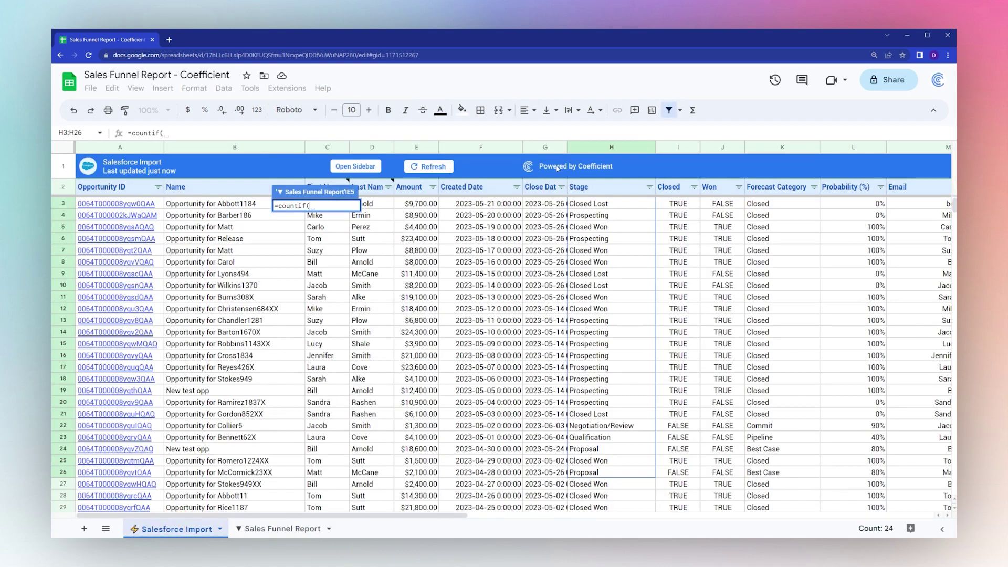
click(603, 149)
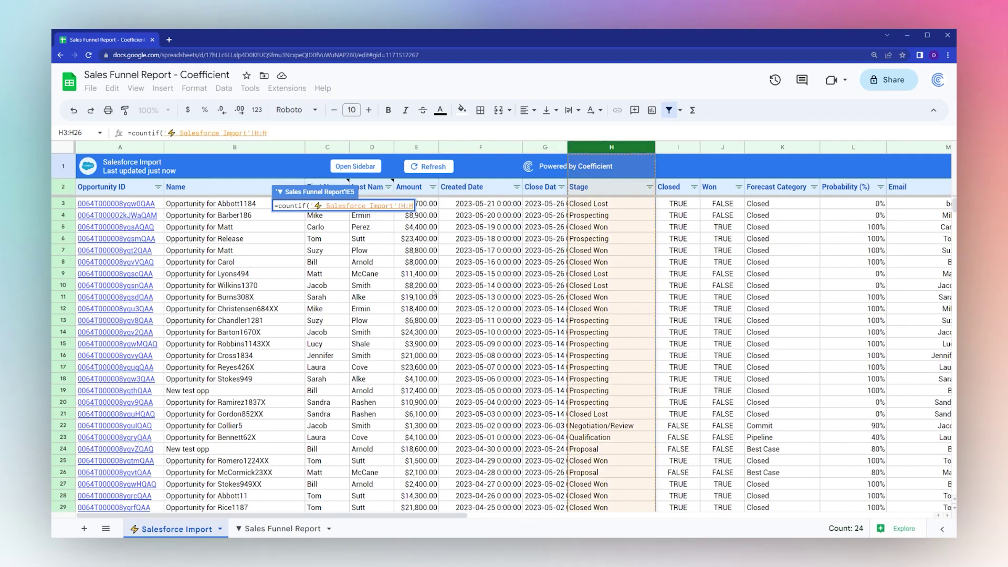
text(,)
click(266, 530)
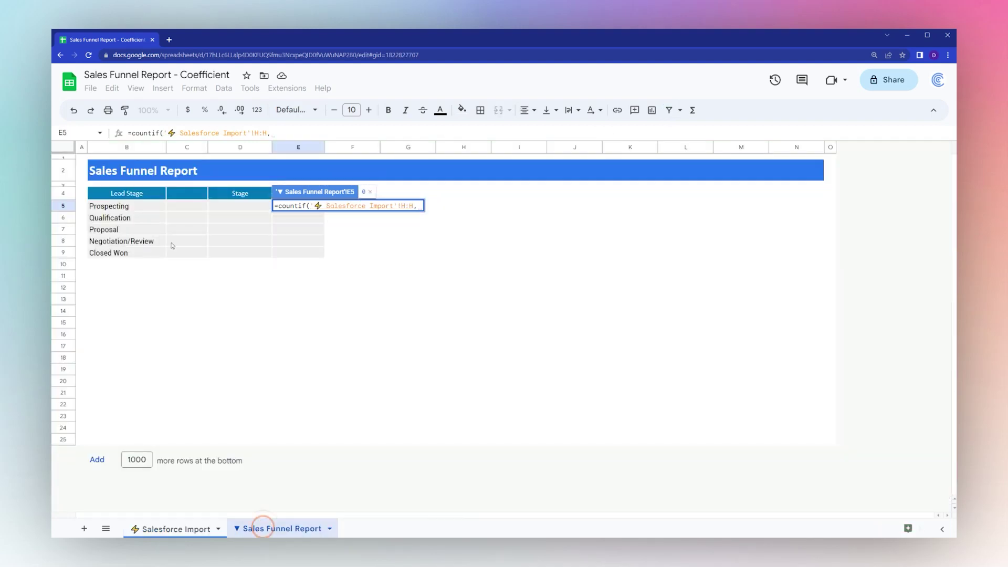
click(129, 209)
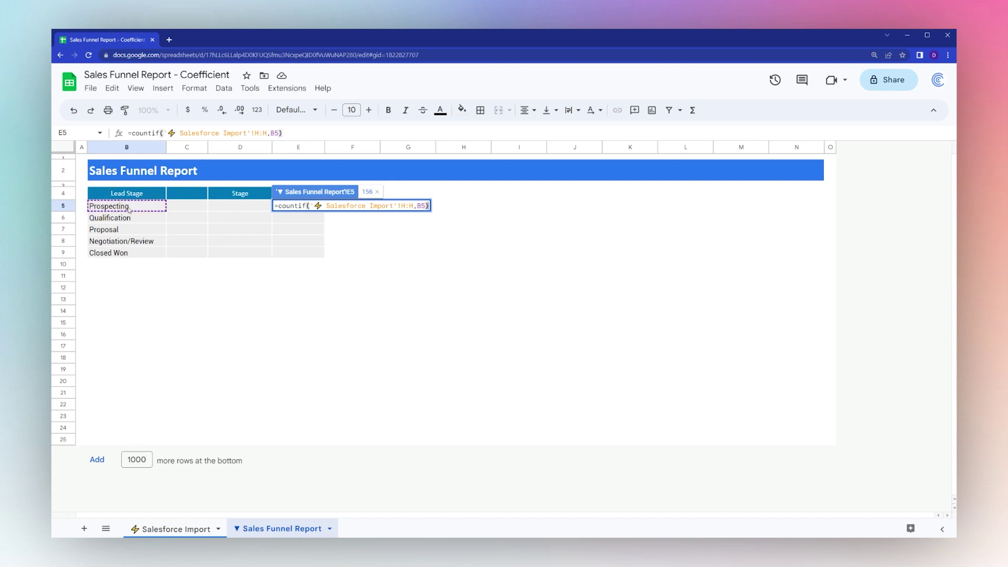
key(Return)
Fill the count formula down to E9, giving 156, 123, 30, 10 and 211.
click(310, 206)
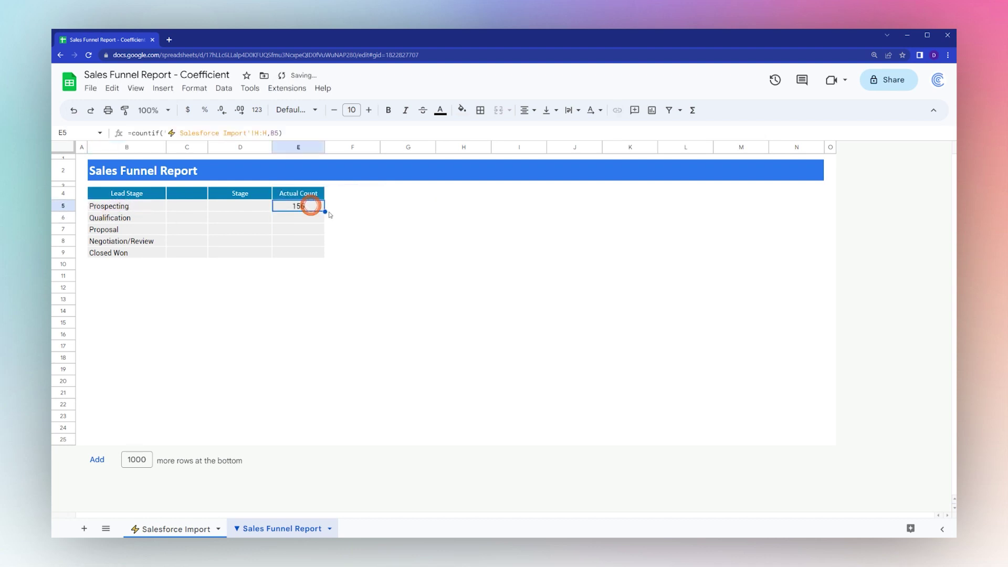
drag(325, 212, 312, 256)
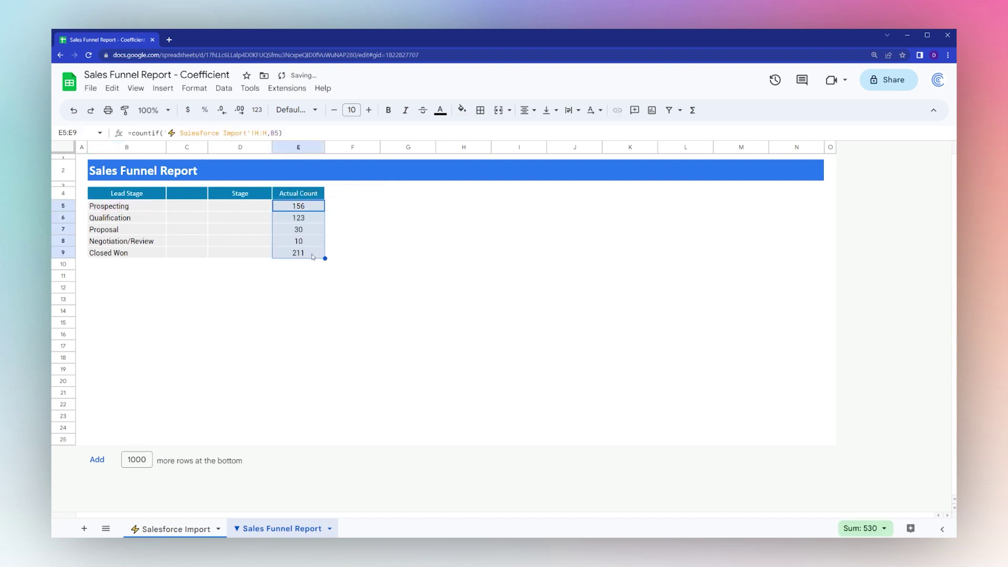
click(239, 206)
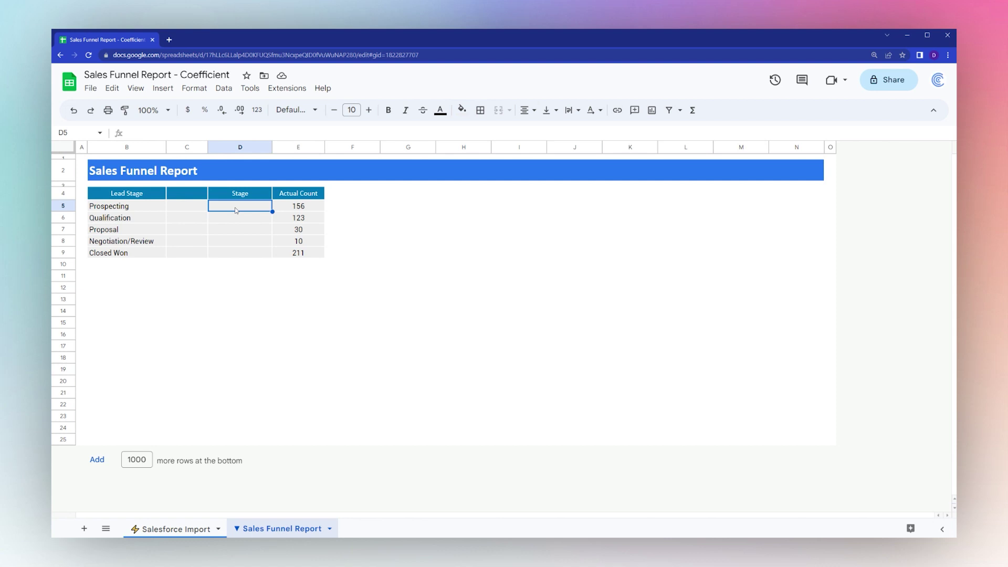
drag(305, 205, 315, 254)
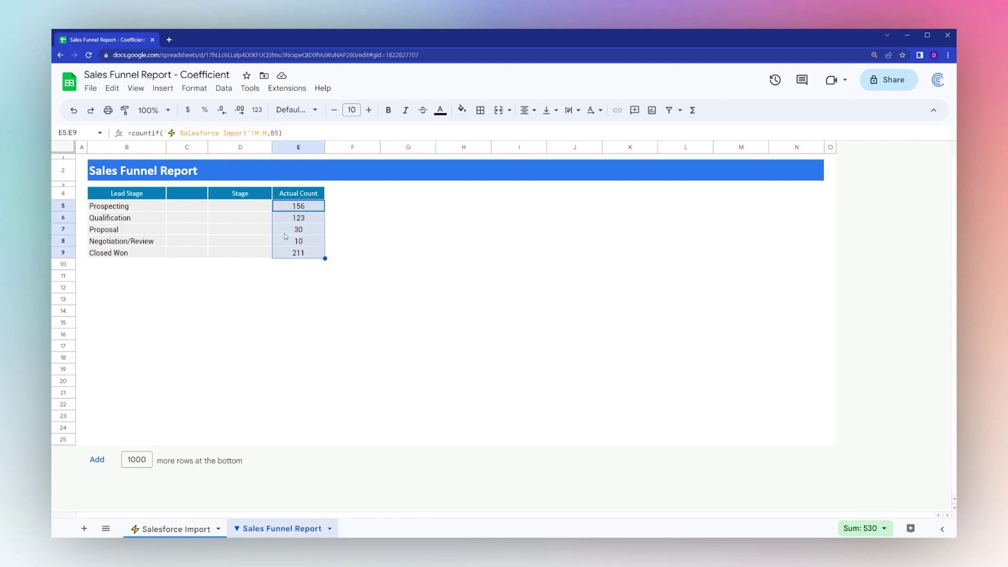
click(257, 208)
Enter =sum(E5:E9) in D5 and fill it down to D9 as running totals.
text(=sum()
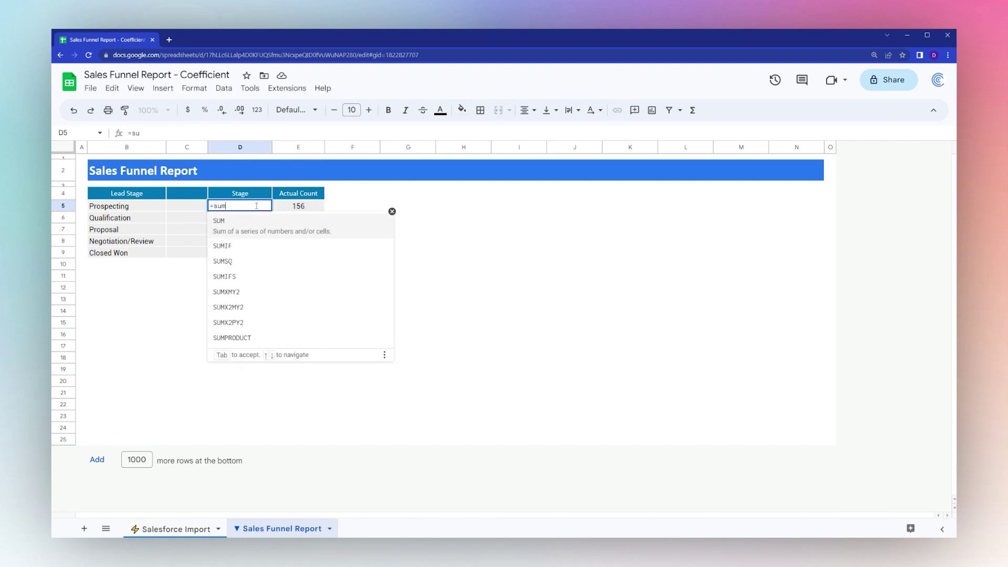
click(392, 211)
drag(309, 207, 302, 254)
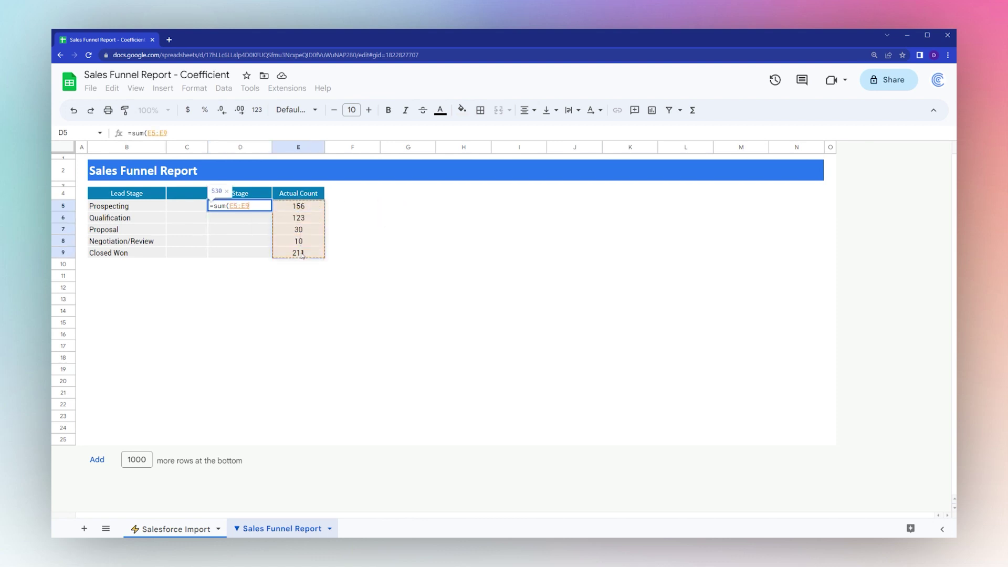
text())
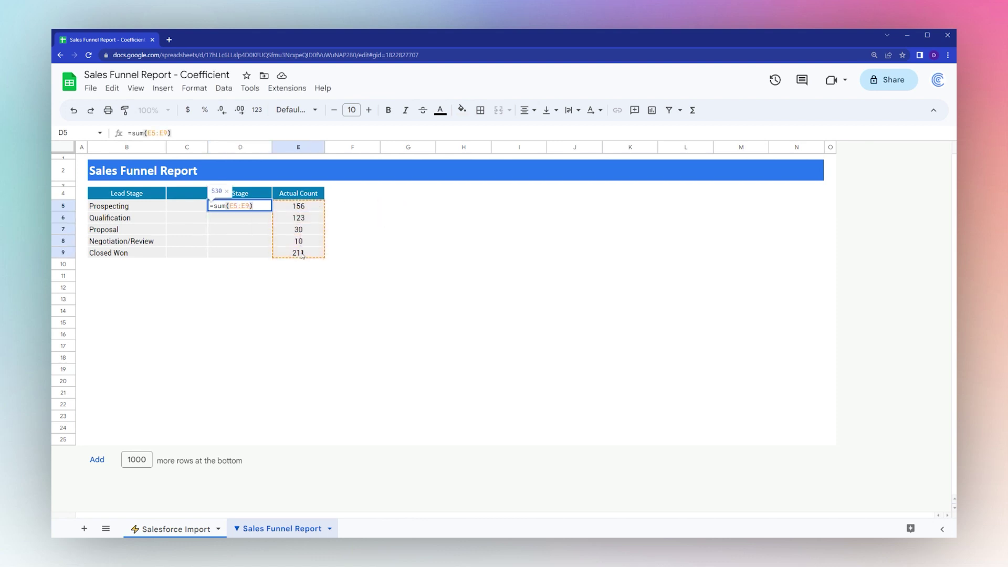
key(Return)
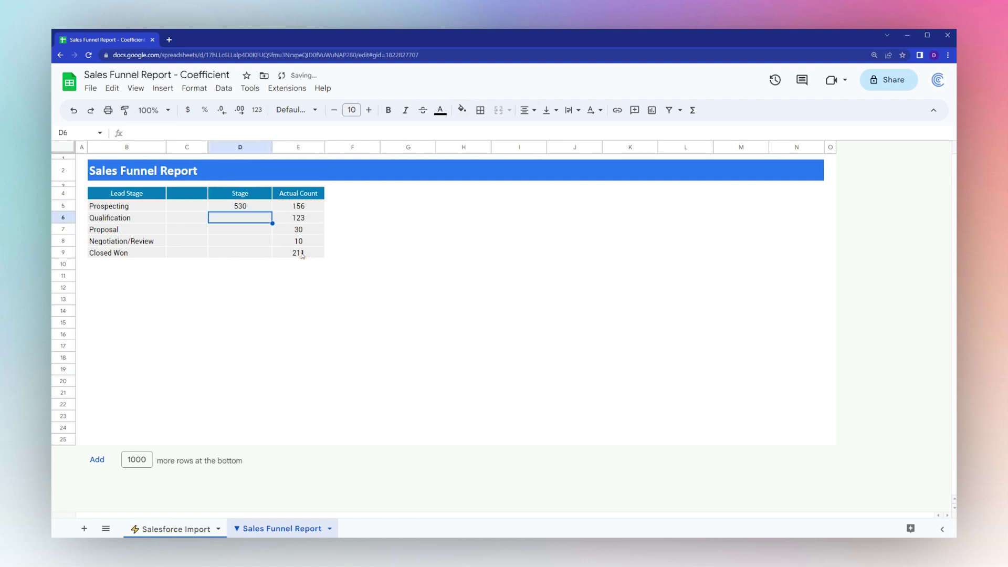
click(265, 206)
drag(272, 211, 268, 256)
Verify the copied sum formulas in D6 and D7 and check the D5:D9 total.
click(246, 206)
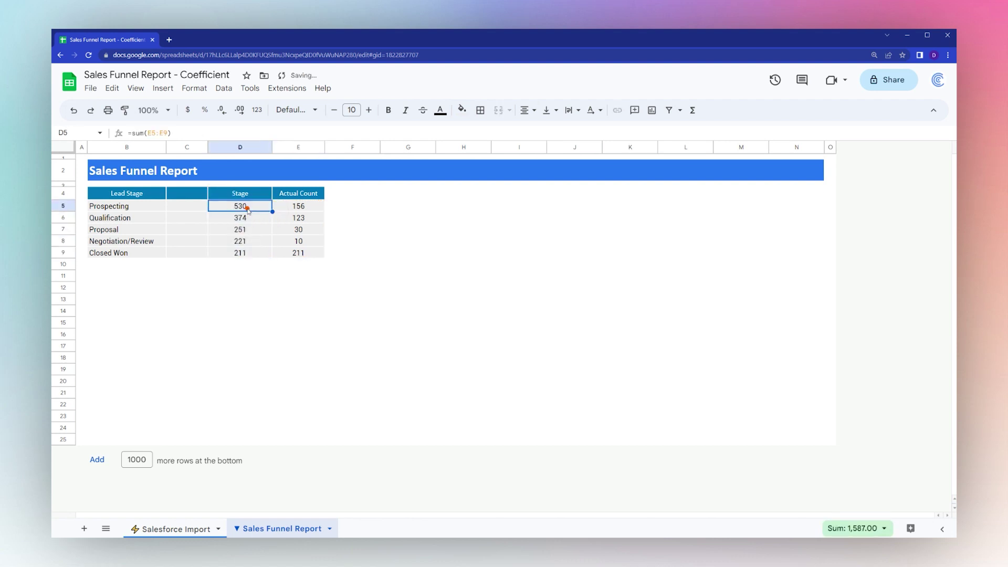
click(247, 216)
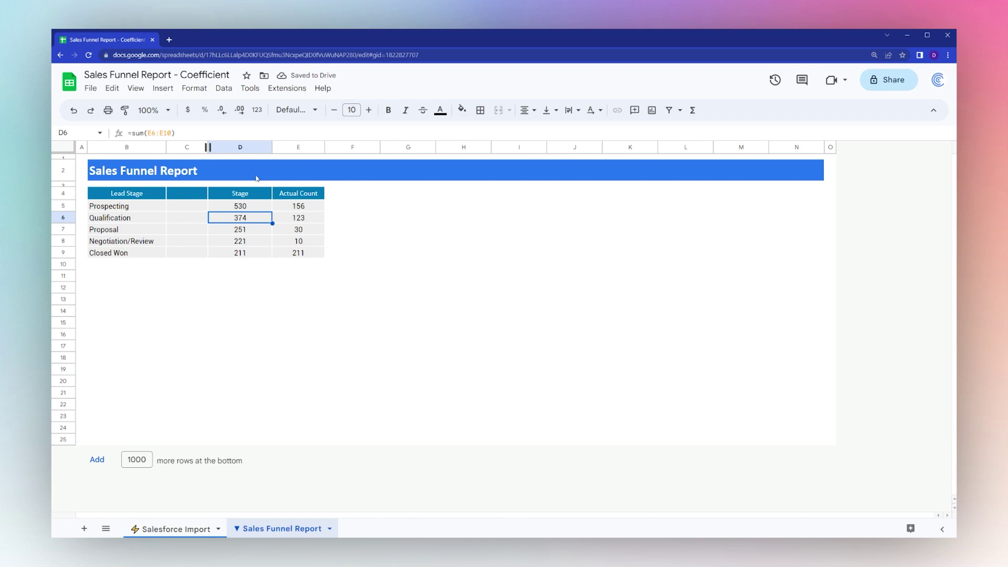
click(156, 132)
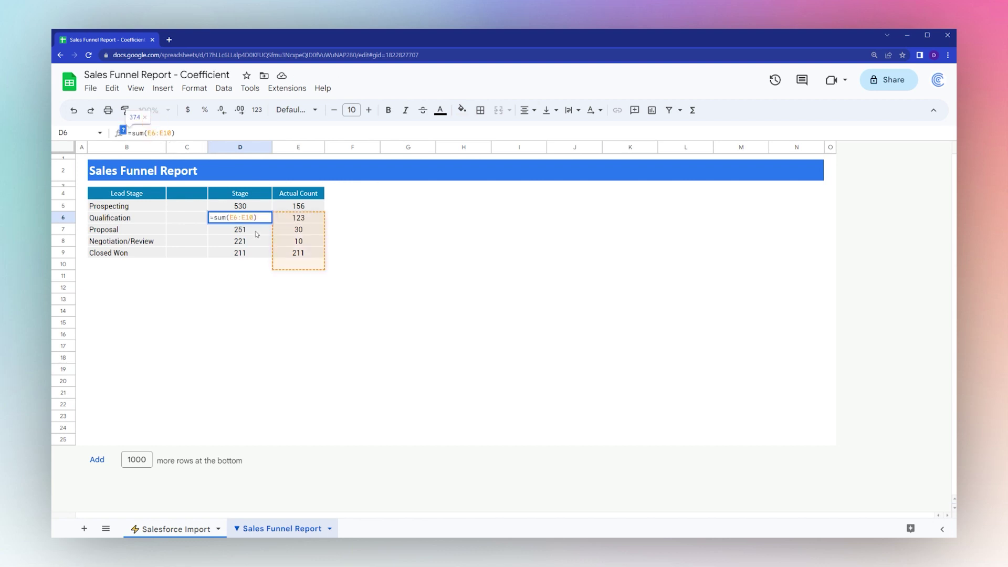
double_click(257, 231)
key(Escape)
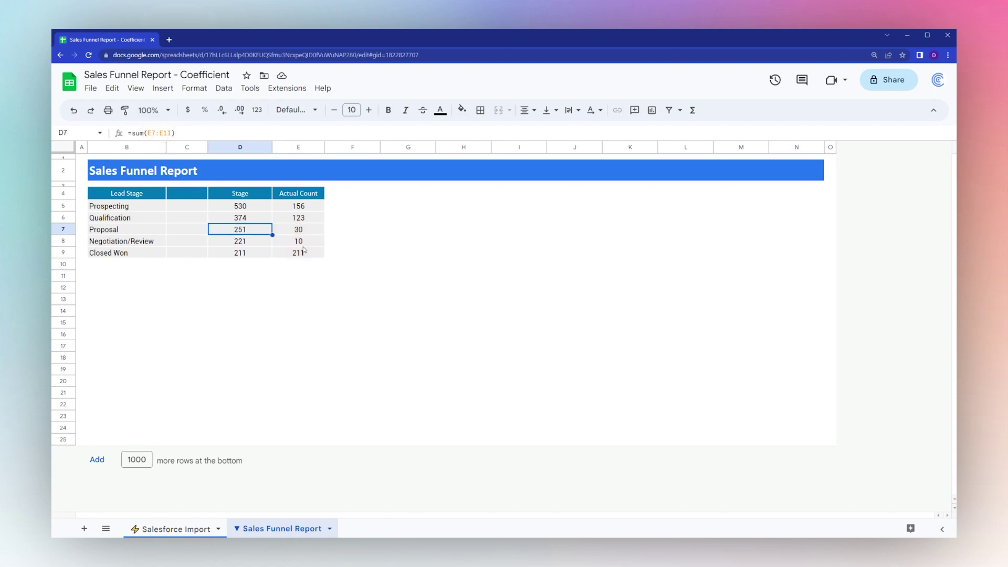
drag(248, 206, 248, 253)
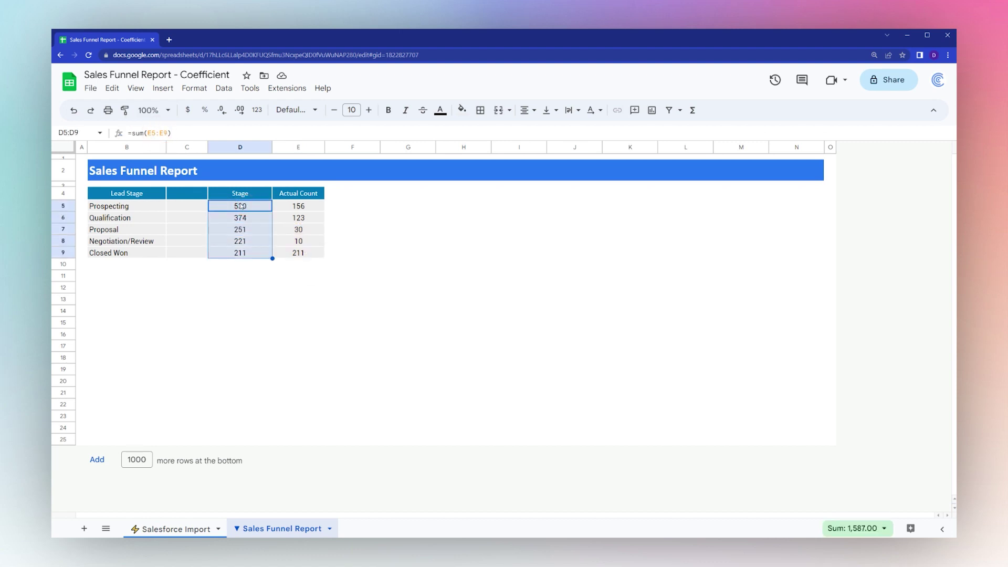
click(191, 211)
drag(252, 207, 246, 253)
Enter 10 in C5 as the Prospecting offset.
click(190, 210)
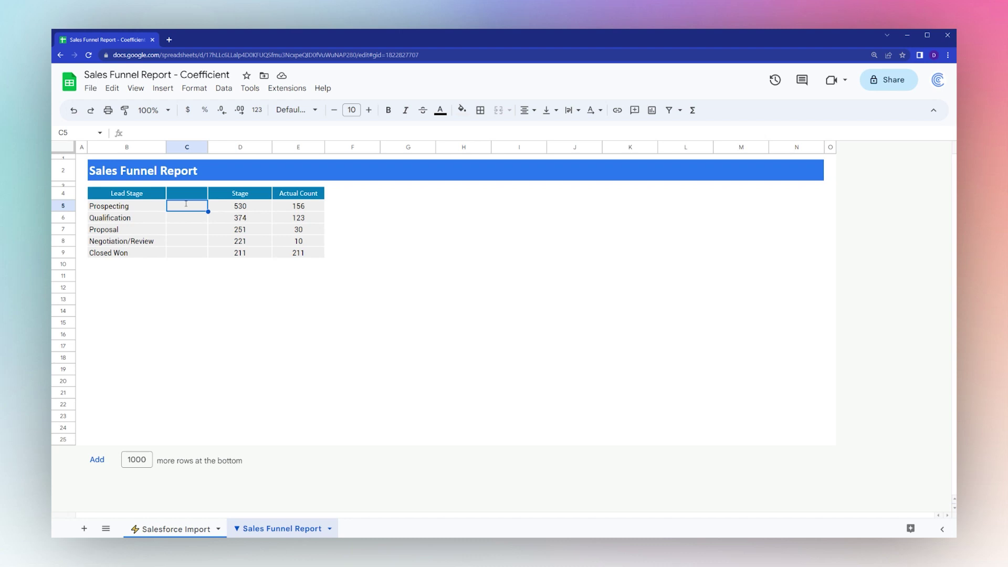
text(10)
key(Return)
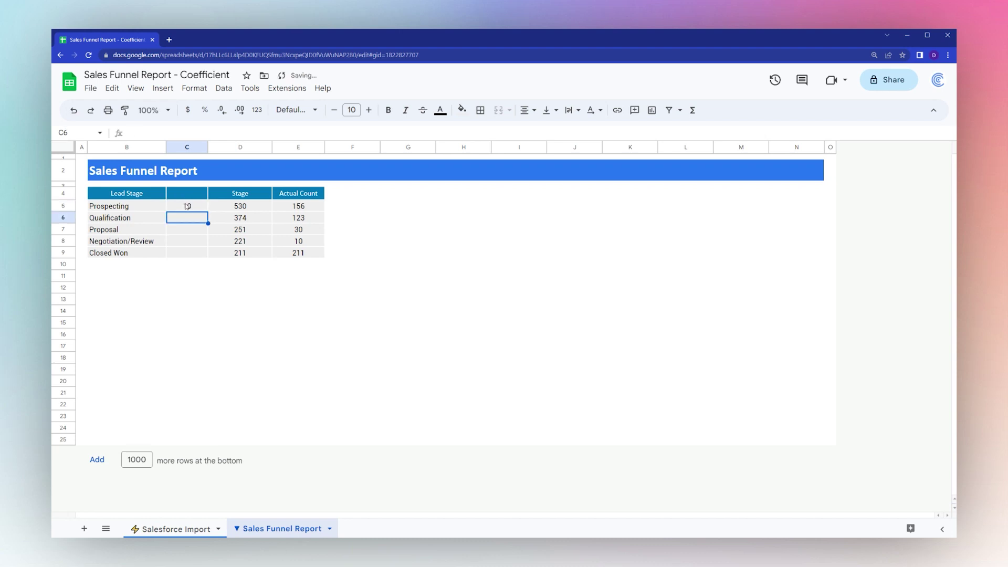
click(239, 208)
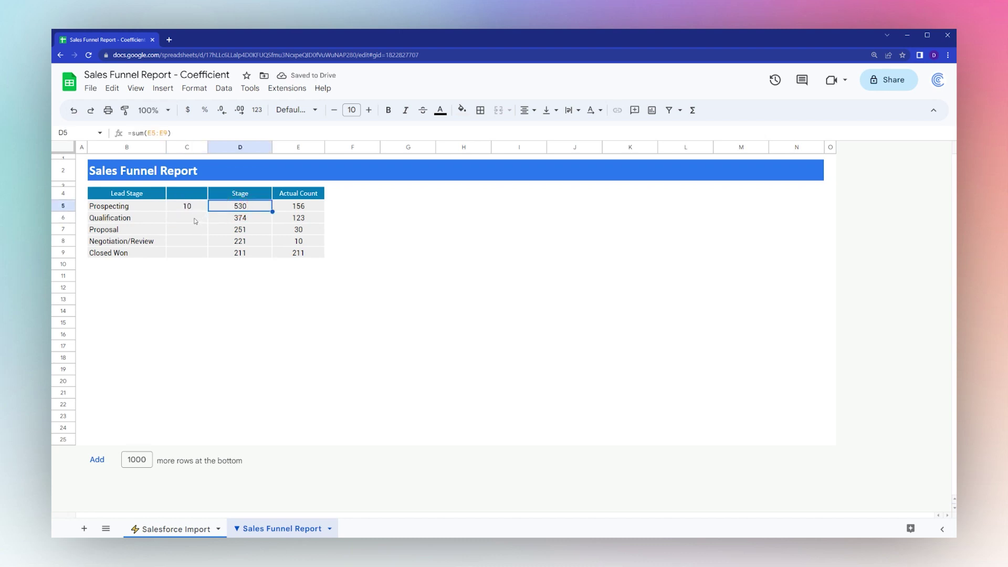
click(194, 221)
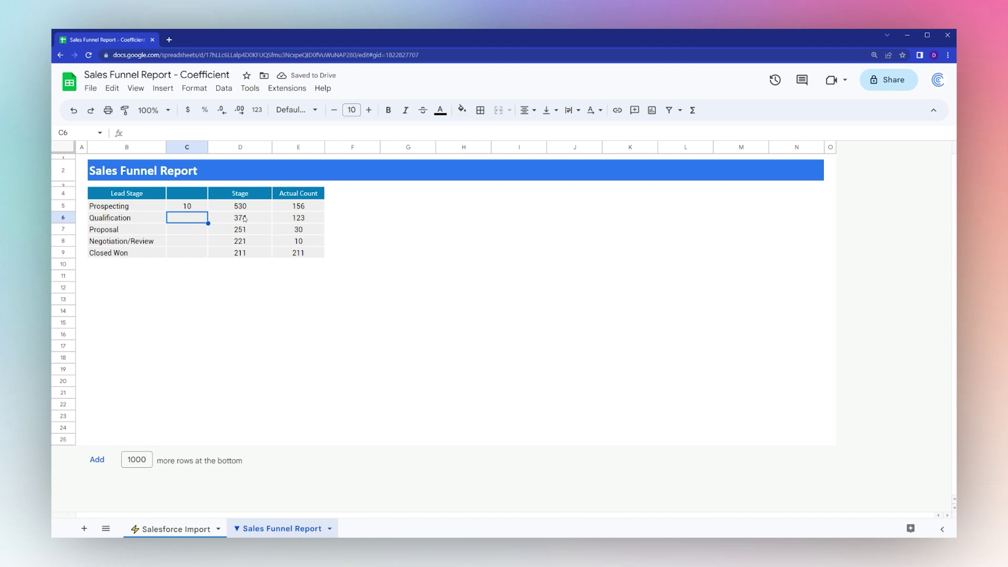
drag(240, 205, 240, 252)
click(197, 221)
Enter =C5+((D5-D6)/2) in C6, giving 88, and reject the Auto Fill suggestion.
text(=)
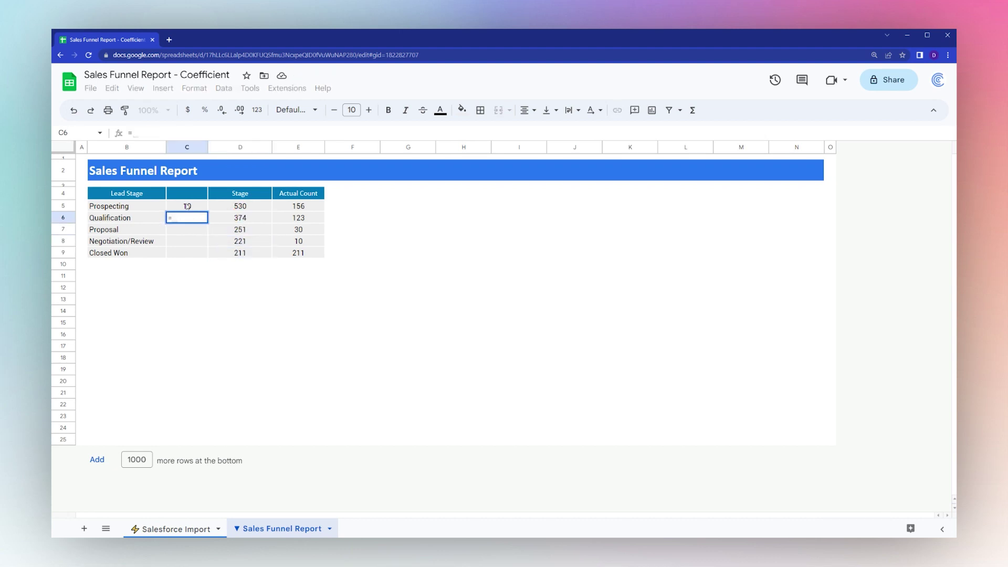
click(187, 206)
text(+)
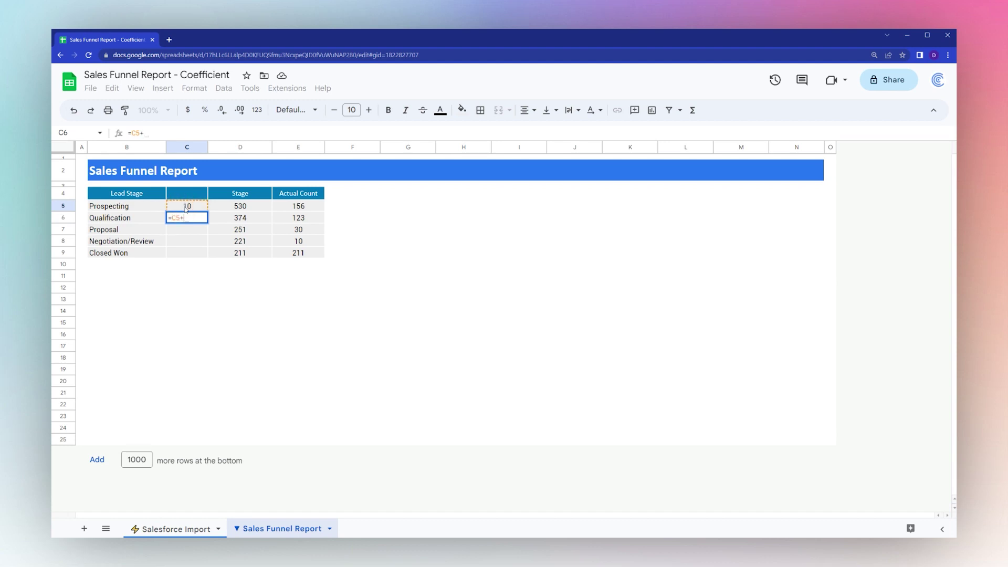
click(237, 208)
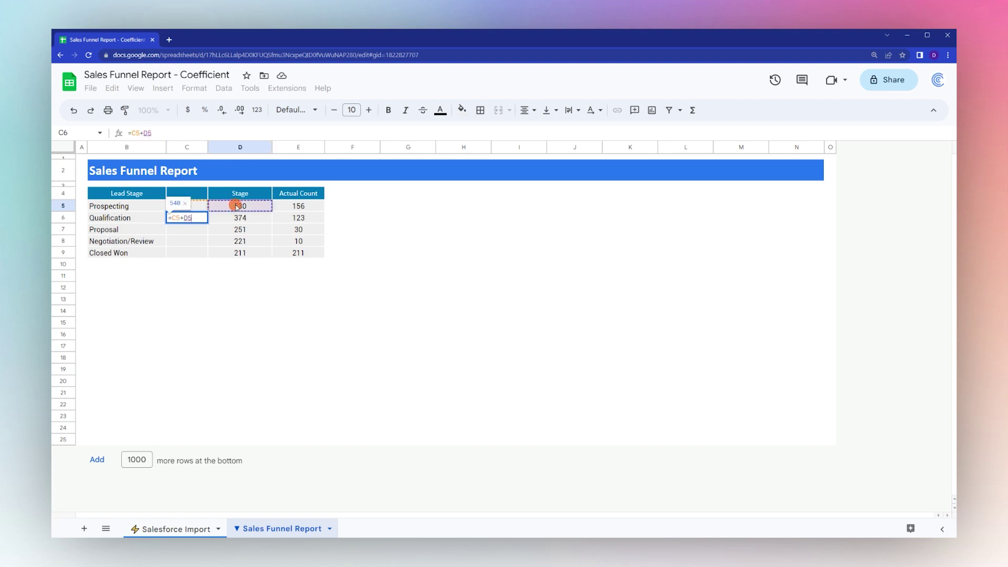
text(-)
click(231, 218)
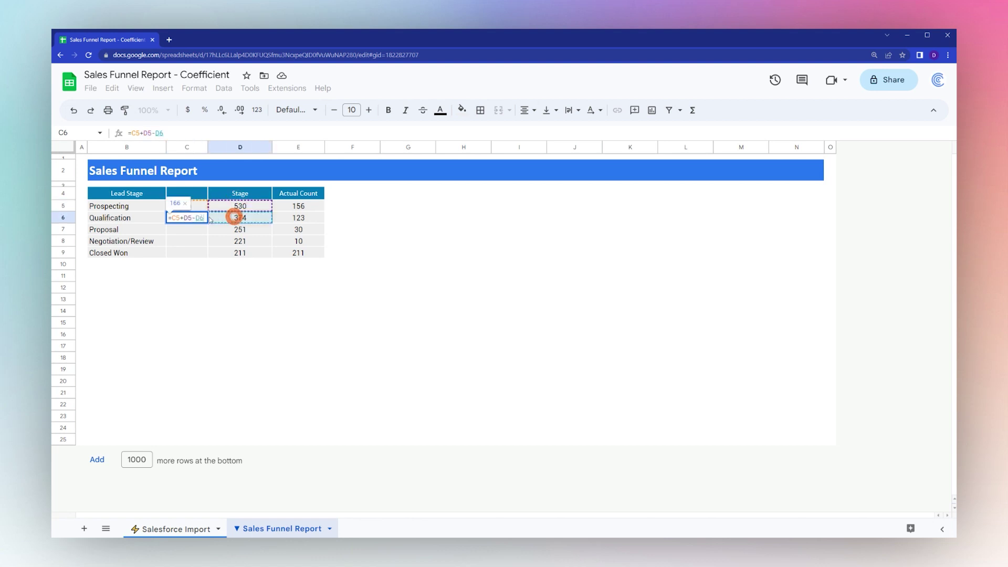
click(182, 219)
text(()
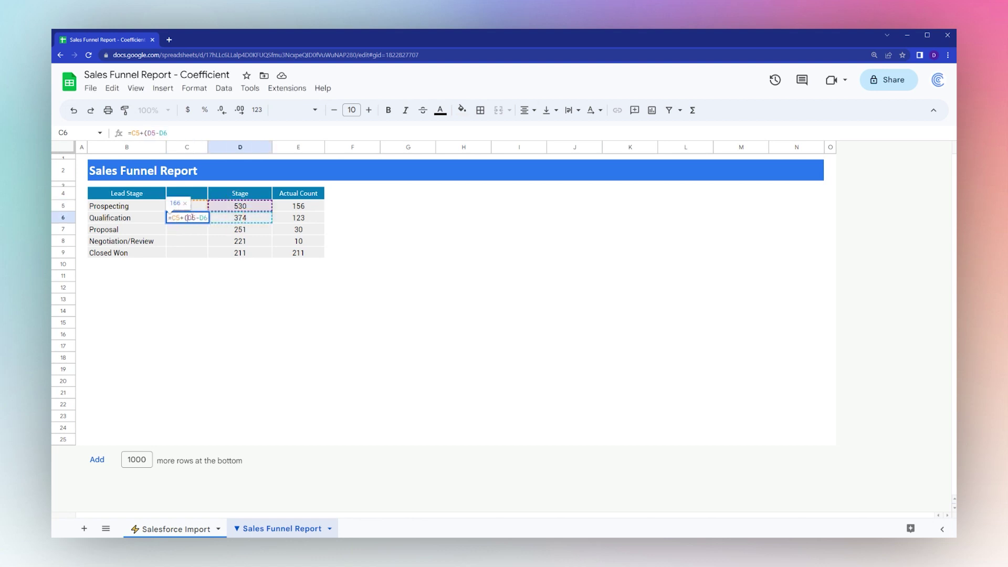
key(End)
text()/2)
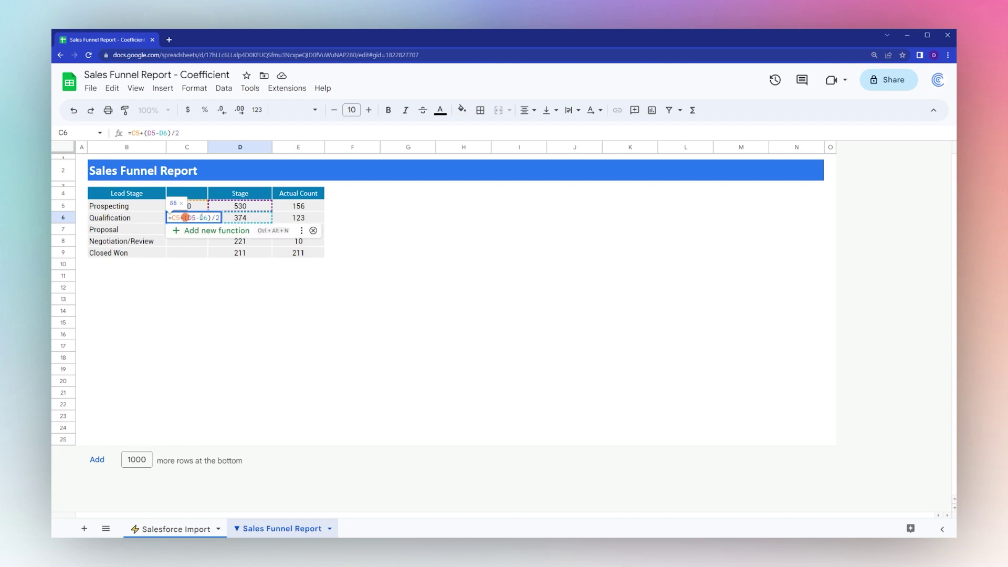
click(179, 217)
text(()
key(End)
text())
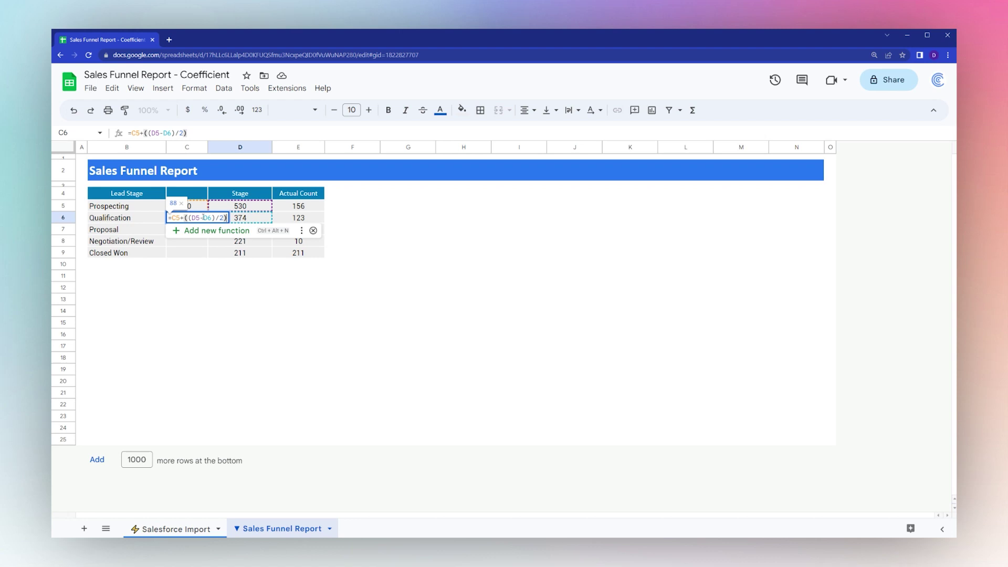
key(Return)
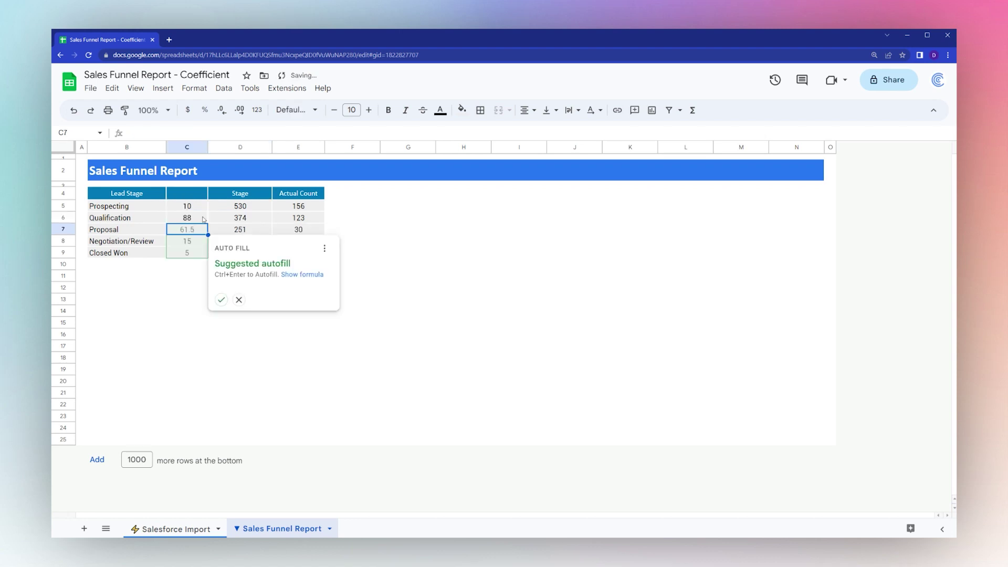
click(239, 300)
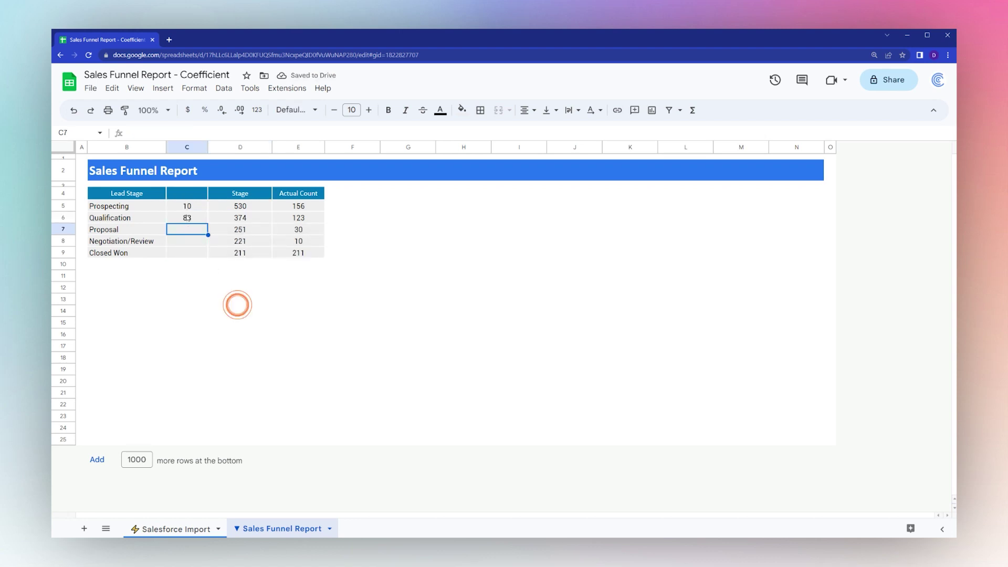
Make the C5 and D5 references in C6's formula absolute ($C$5, $D$5).
click(188, 218)
click(134, 132)
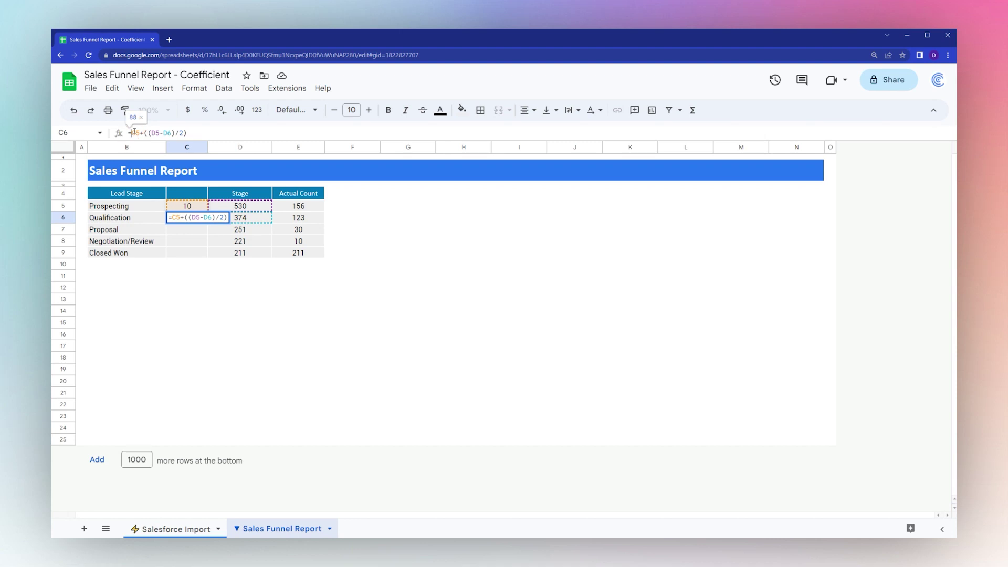
key(F4)
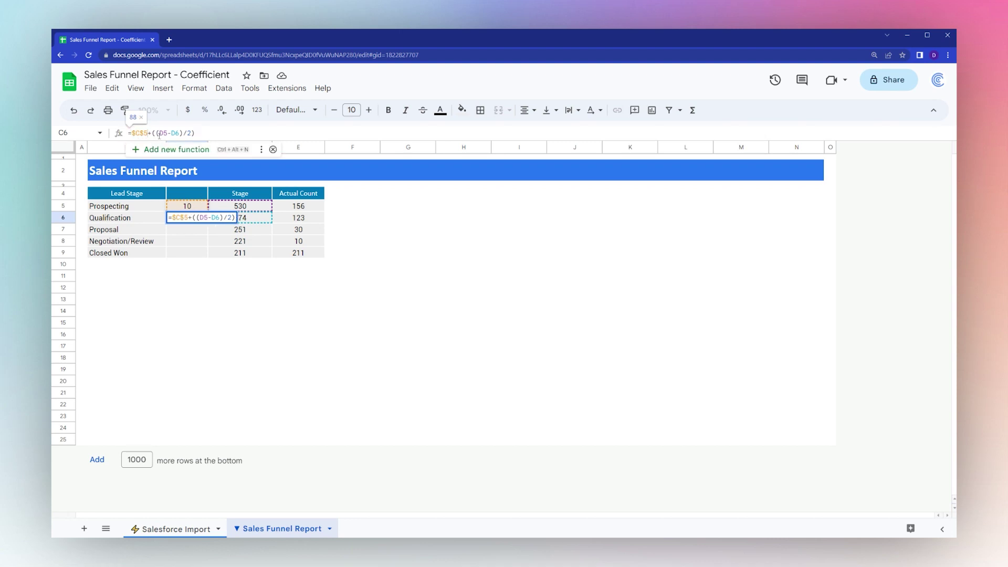
click(162, 133)
key(F4)
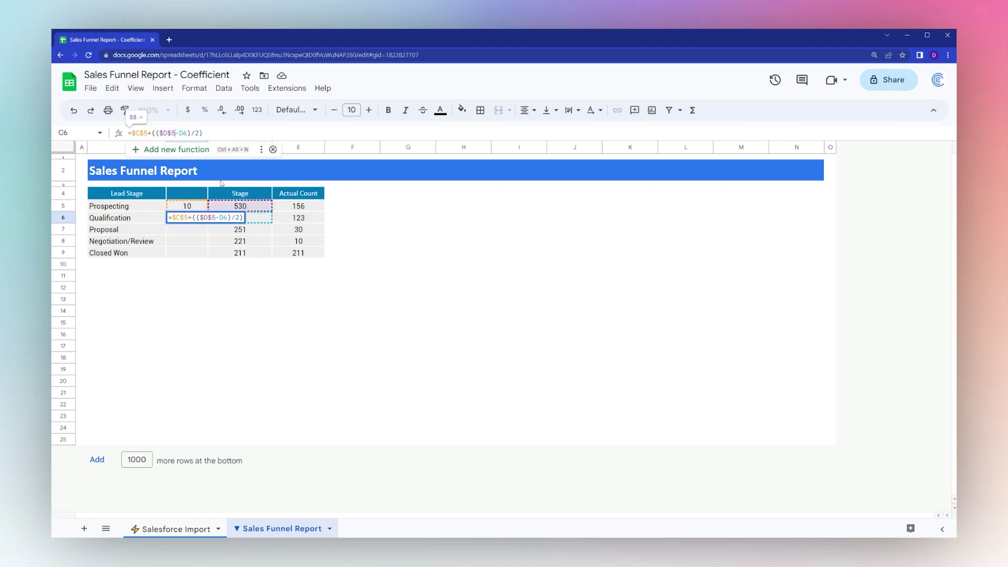
key(Return)
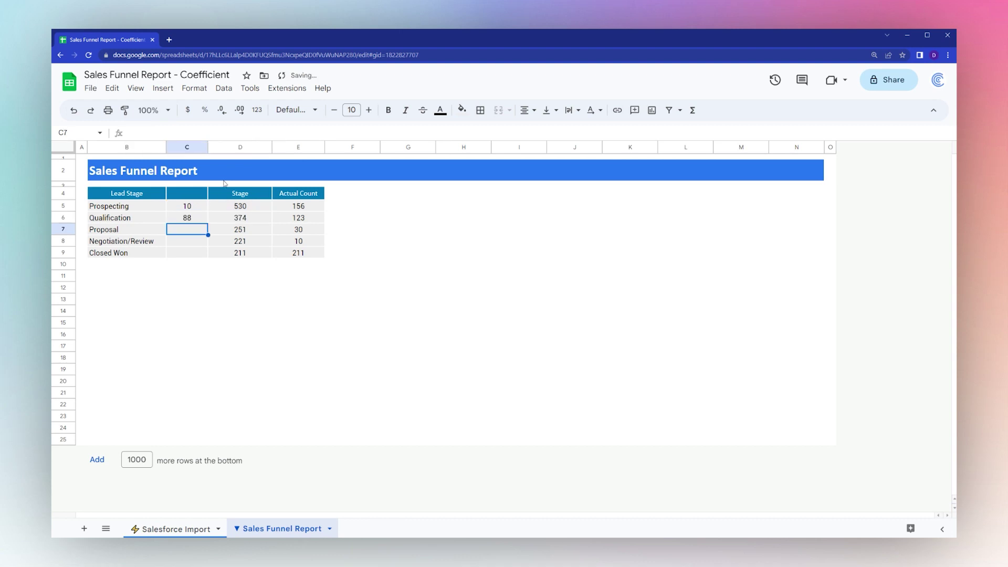
Fill the C6 formula down to C9, giving 149.5, 164.5 and 169.5.
click(193, 217)
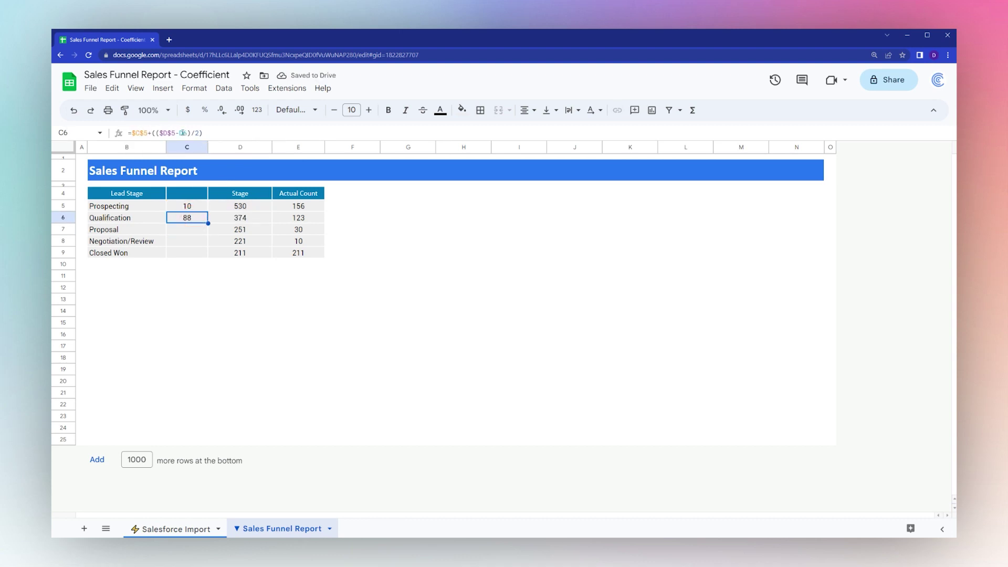
drag(208, 223, 207, 258)
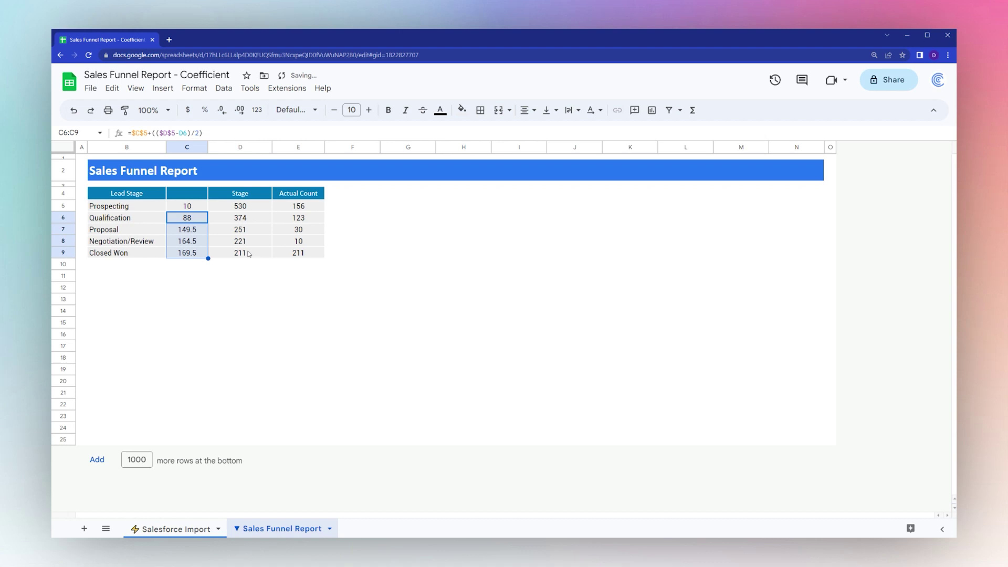
click(262, 219)
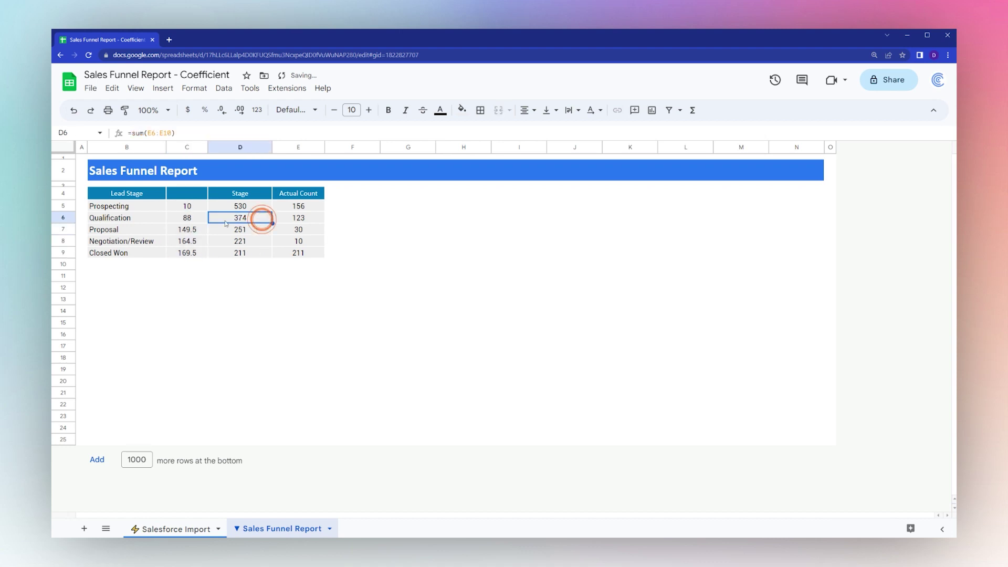
Insert a chart of the funnel table B4:D9 and move it beside the table.
drag(133, 196, 234, 253)
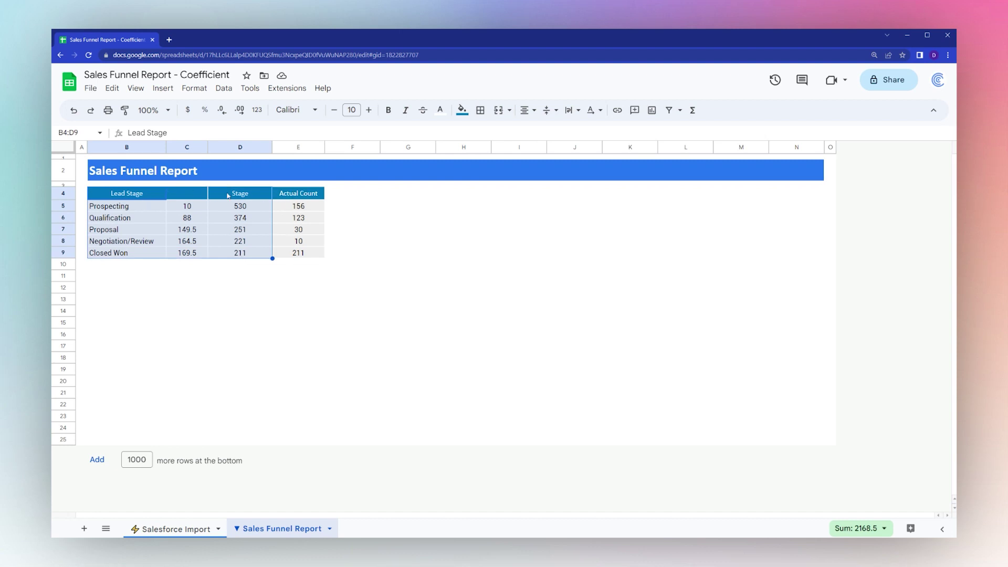
click(163, 88)
click(190, 210)
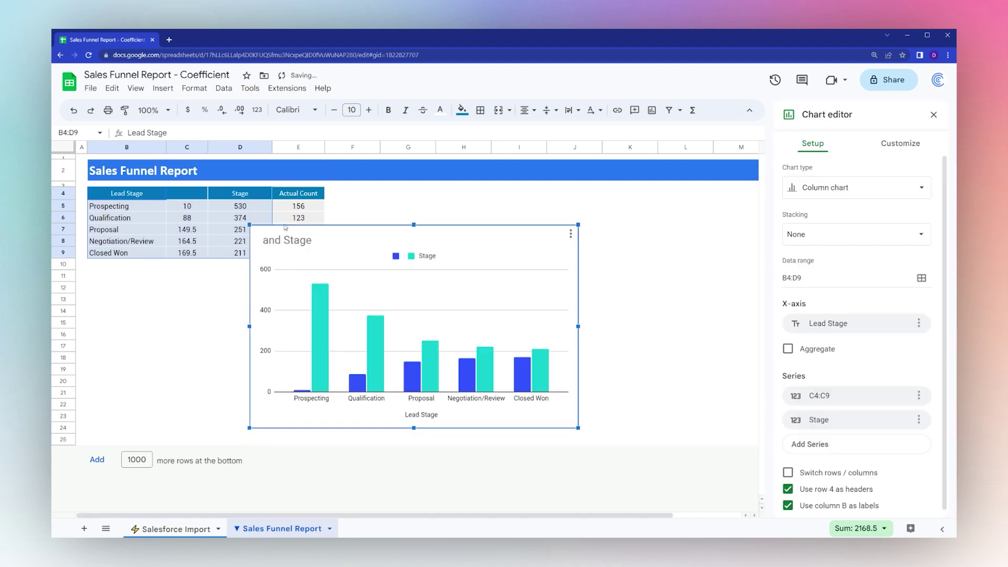
drag(282, 239, 359, 218)
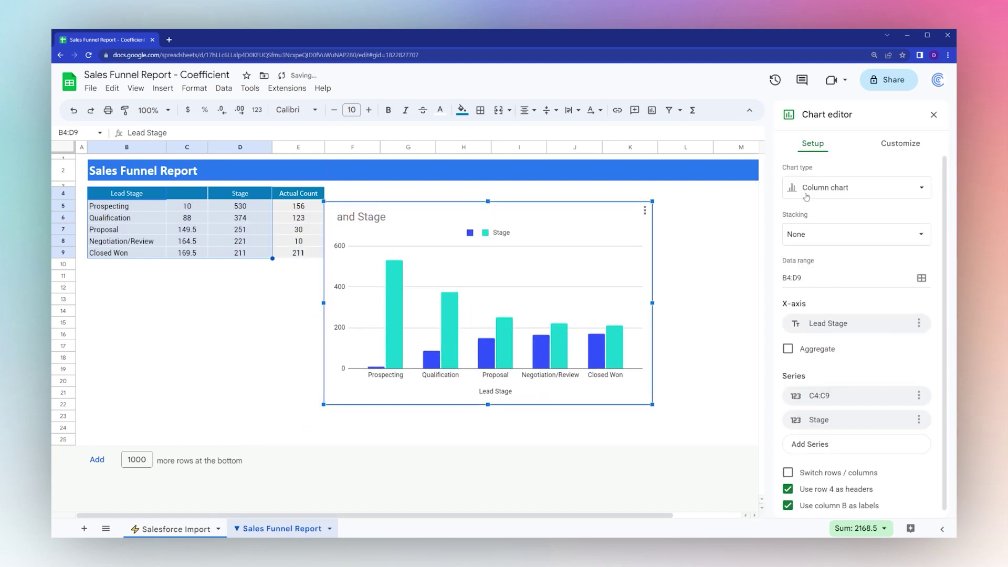
Change the chart type to Stacked bar chart.
click(826, 187)
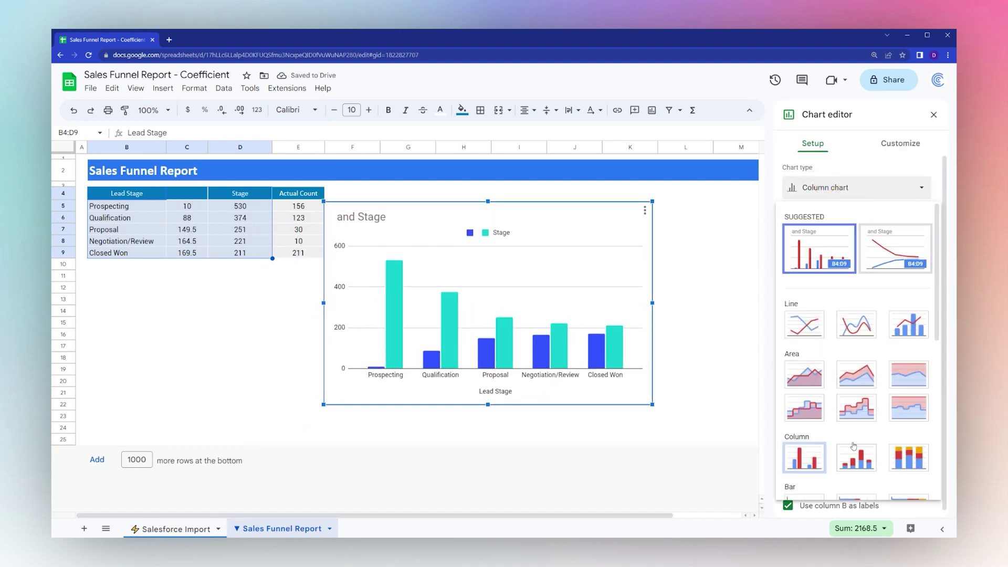
scroll(856, 425, down, 2)
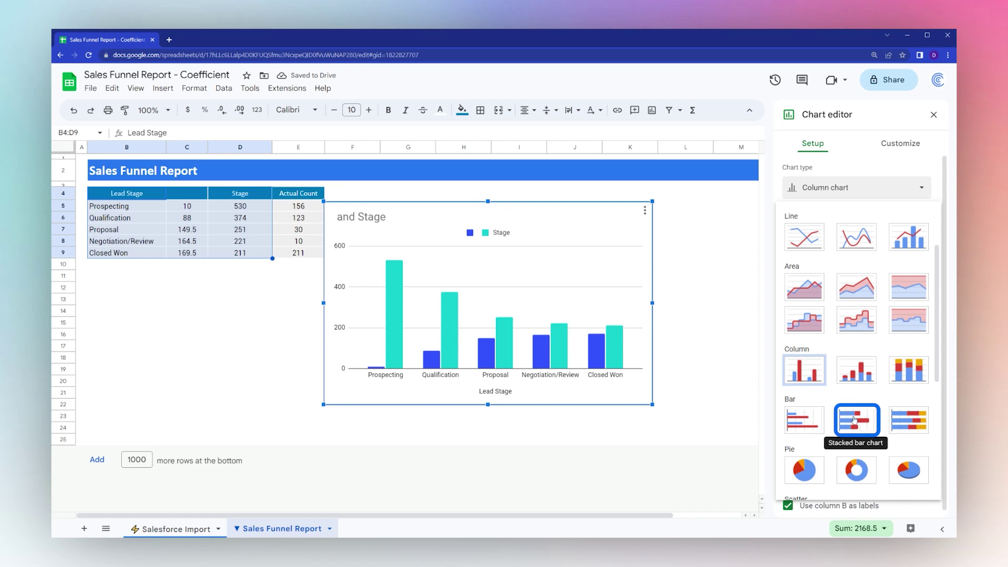
click(854, 420)
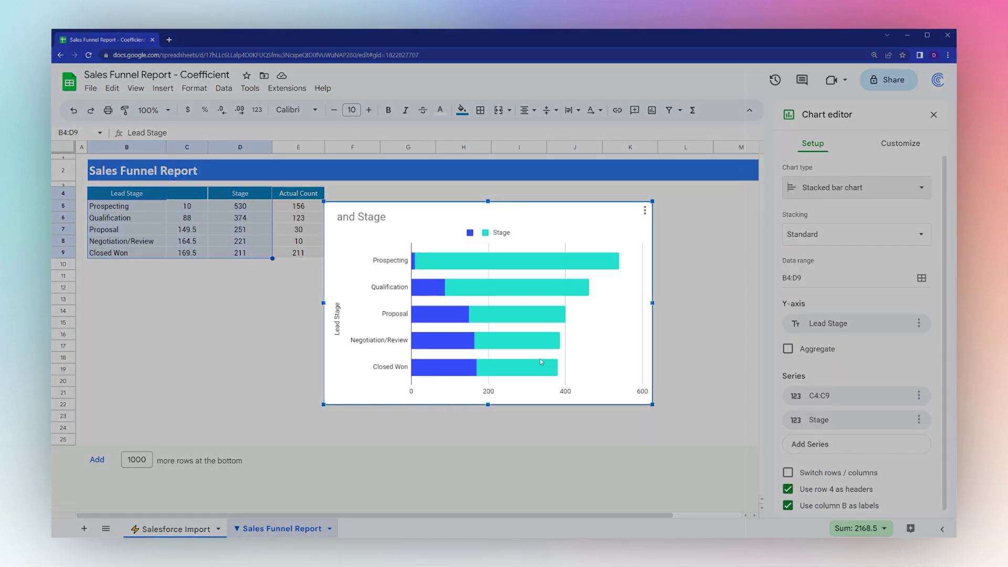
Set the chart background and border colour to light grey.
click(533, 209)
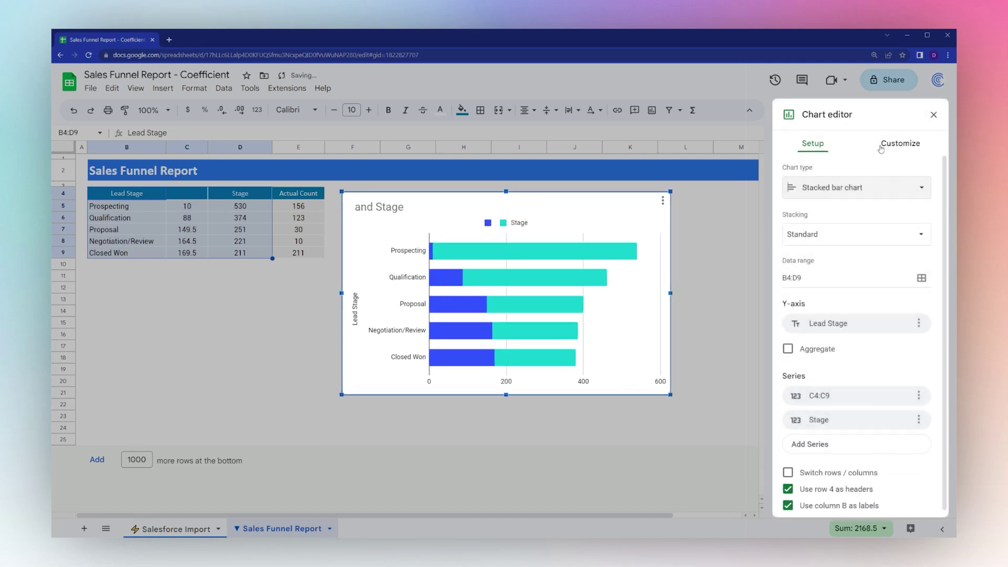
click(880, 144)
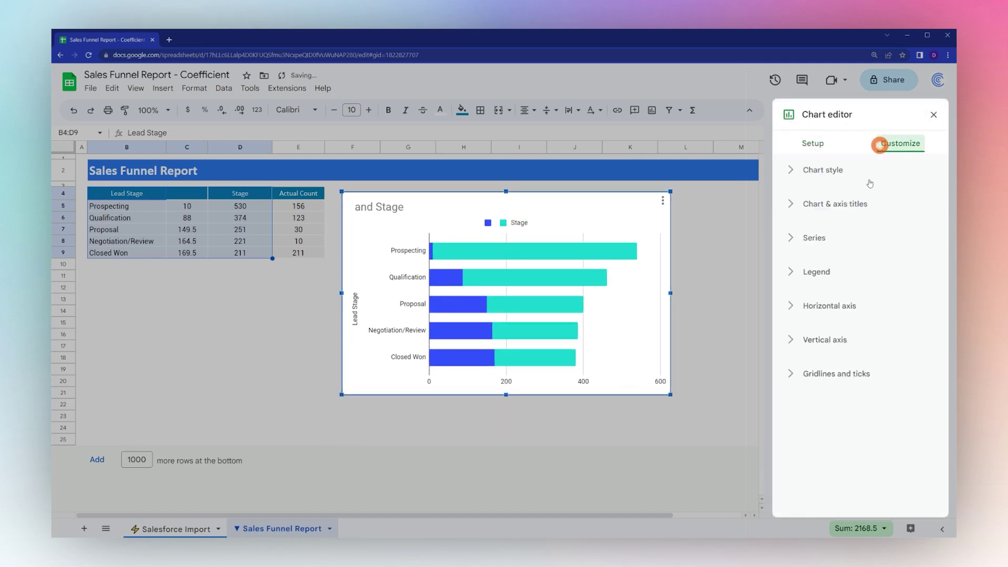
click(823, 170)
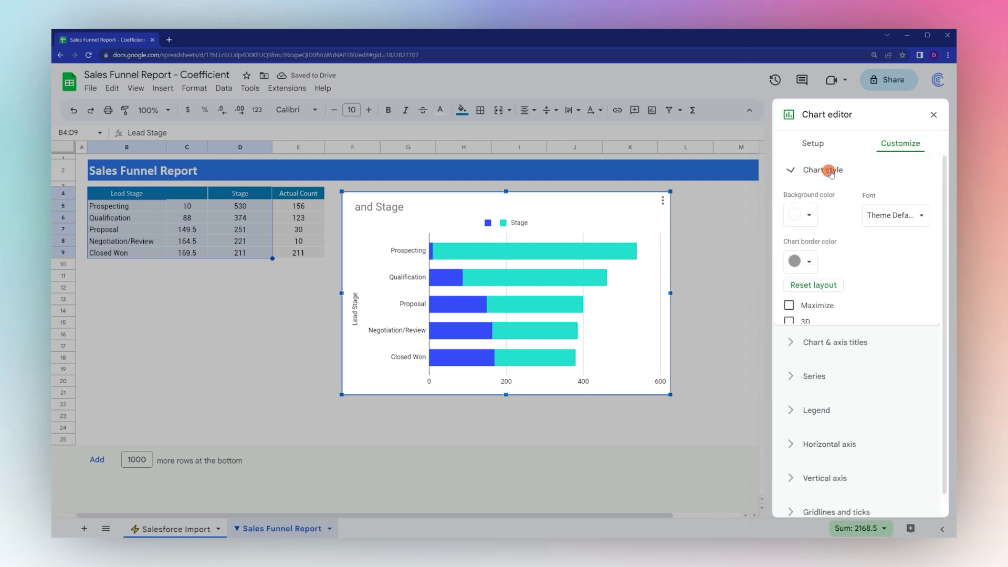
click(798, 215)
click(879, 257)
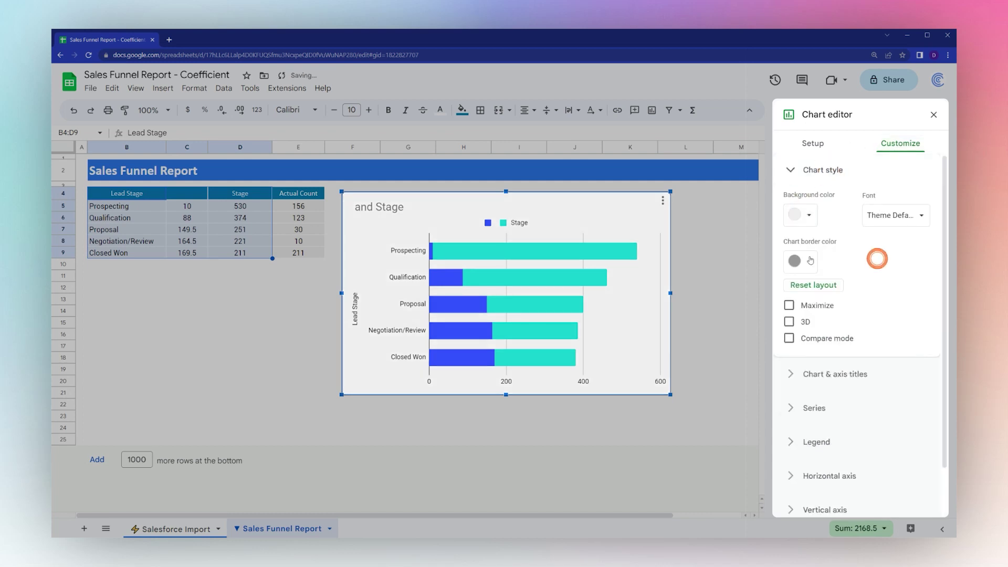
click(799, 261)
click(878, 303)
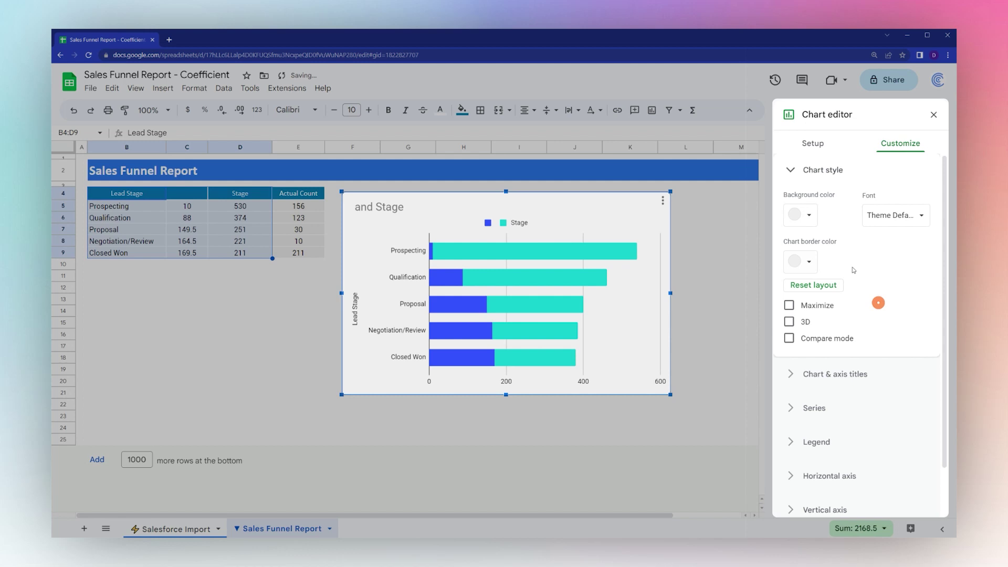
click(817, 172)
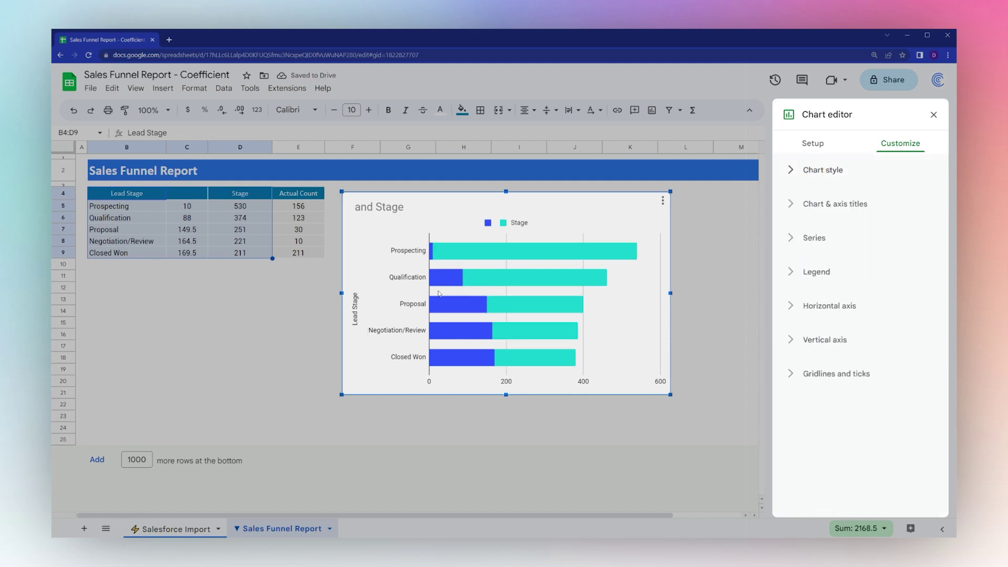
Give the Bar 1 series a light grey fill and outline to hide it.
click(806, 239)
click(808, 268)
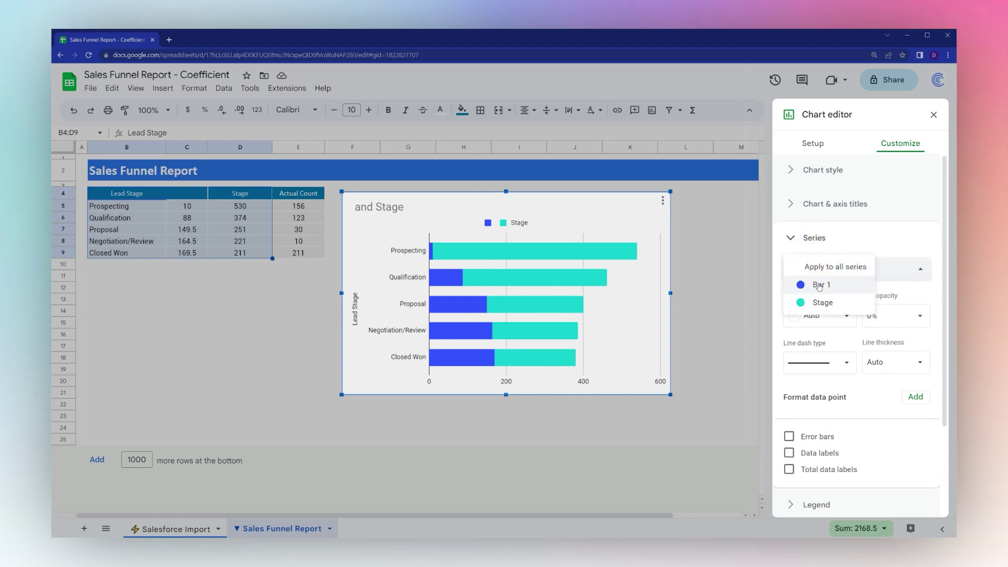
click(820, 285)
click(819, 316)
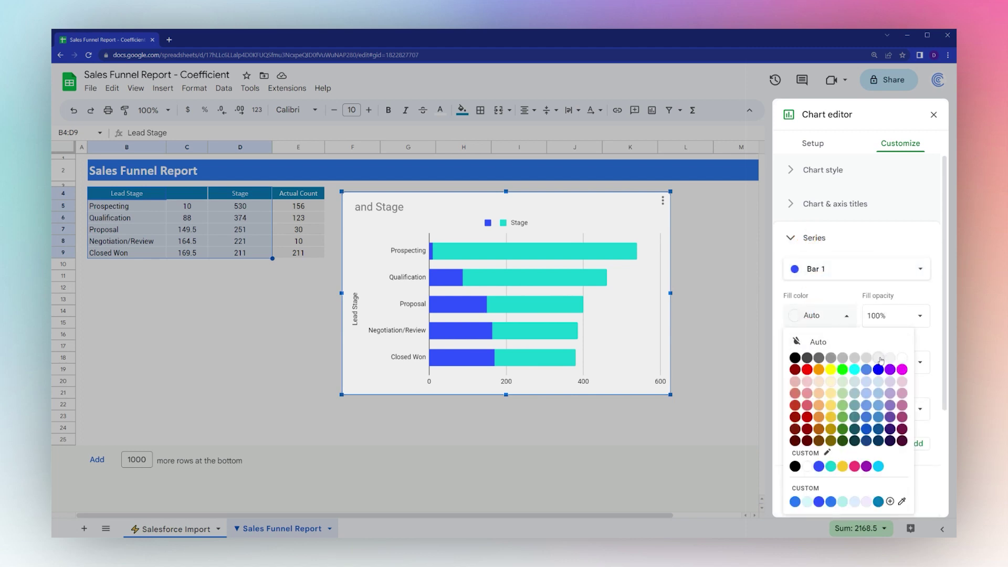
click(880, 359)
click(833, 365)
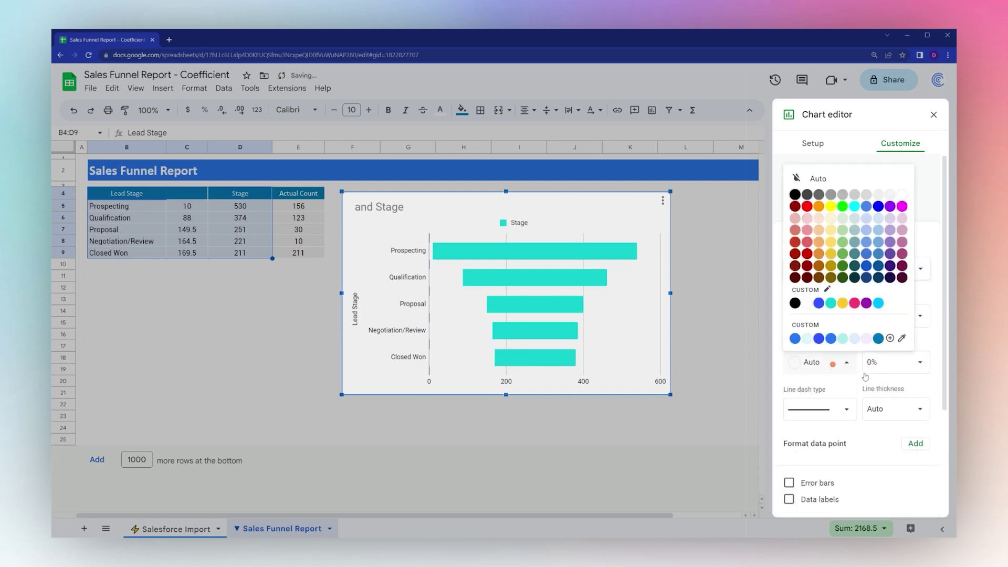
click(880, 195)
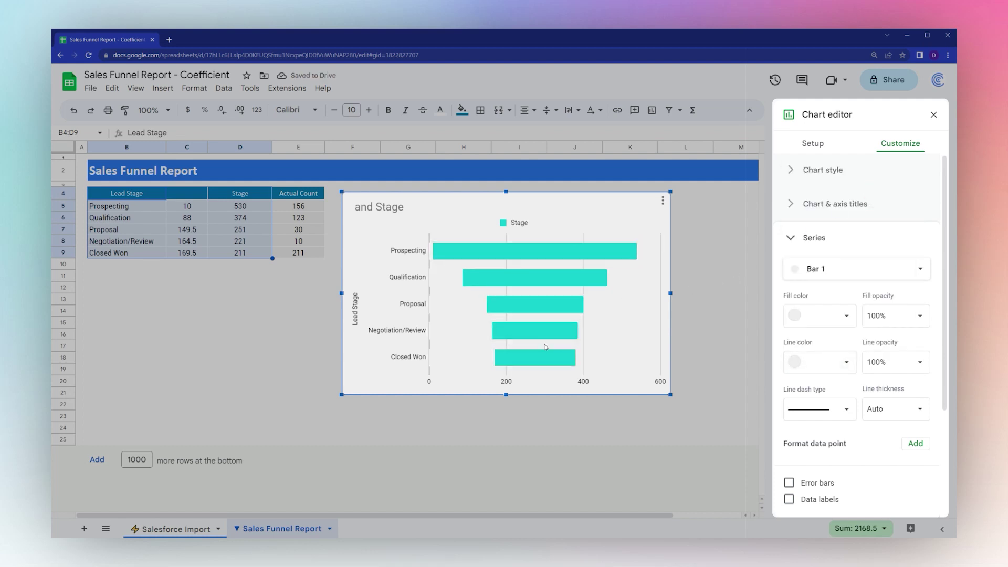
Set the chart title text to SALES FUNNEL REPORT.
scroll(861, 291, down, 2)
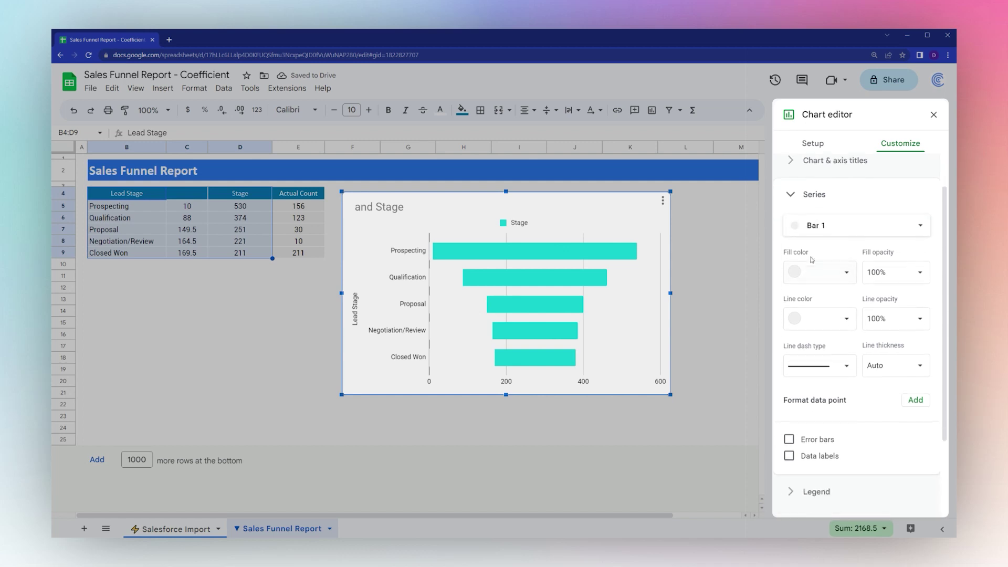
click(792, 196)
click(808, 205)
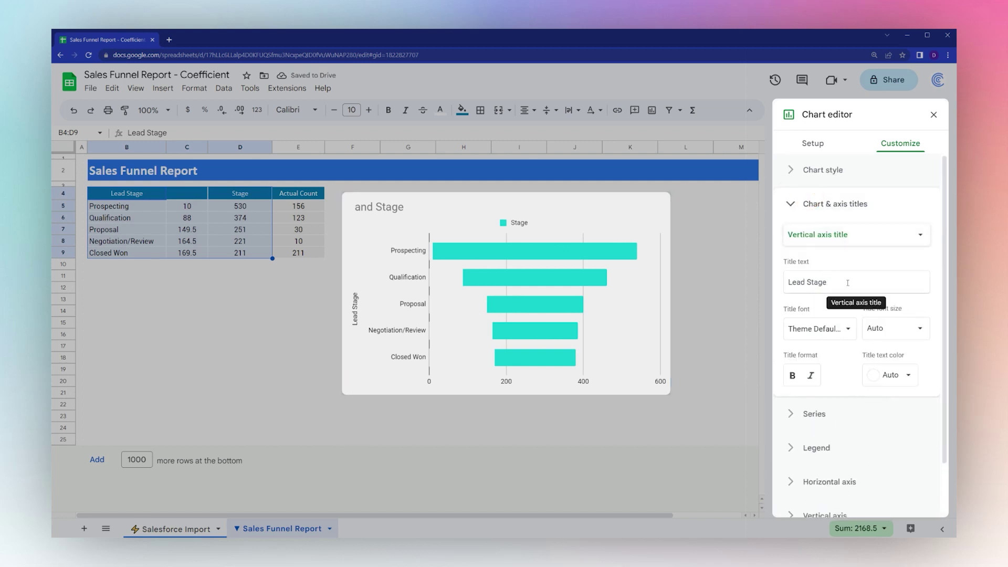
click(833, 234)
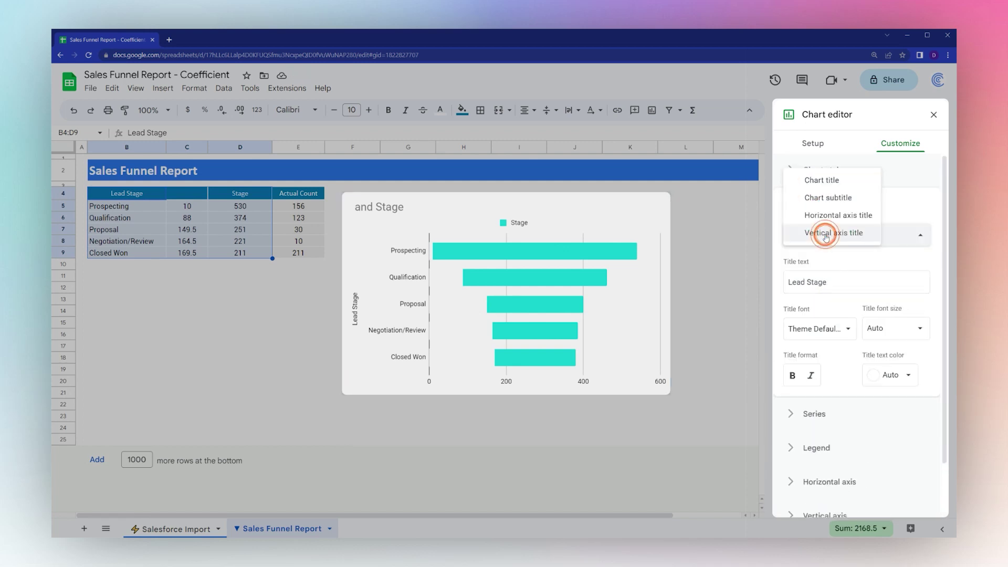
click(821, 186)
triple_click(843, 288)
text(SAL)
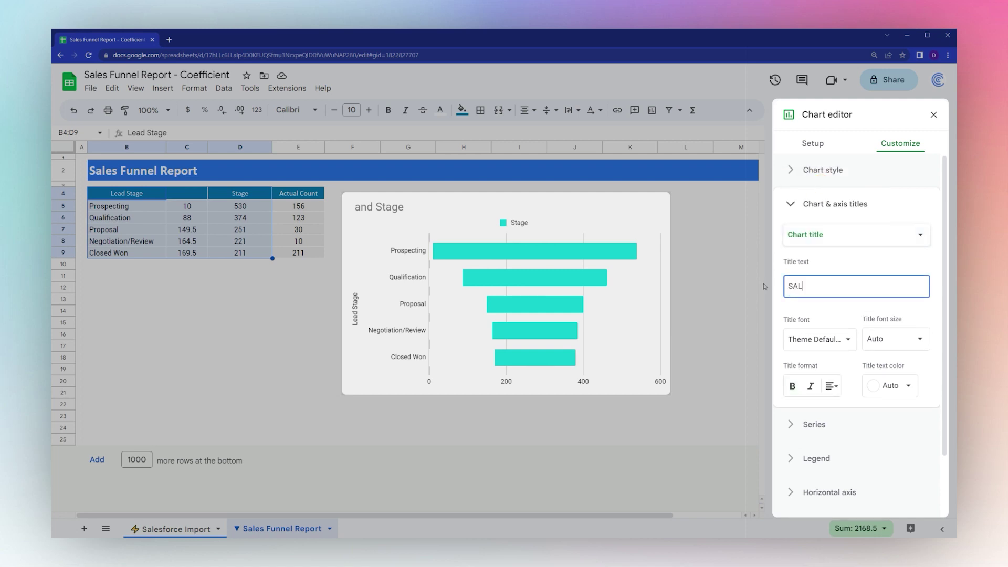
text(ES FUNNEL REPORT)
Format the chart title bold, black, size 24, in Verdana.
click(792, 386)
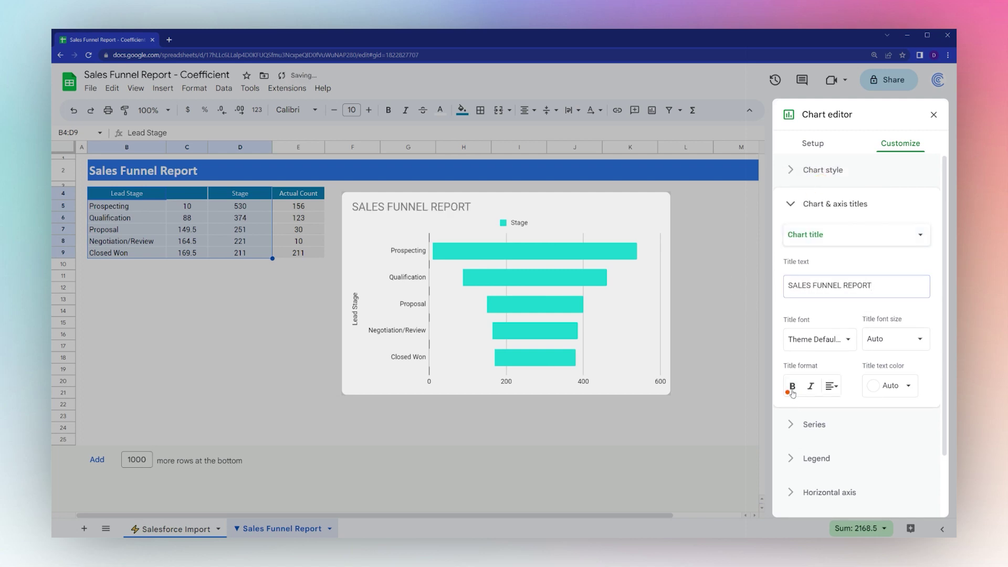
click(890, 386)
click(799, 217)
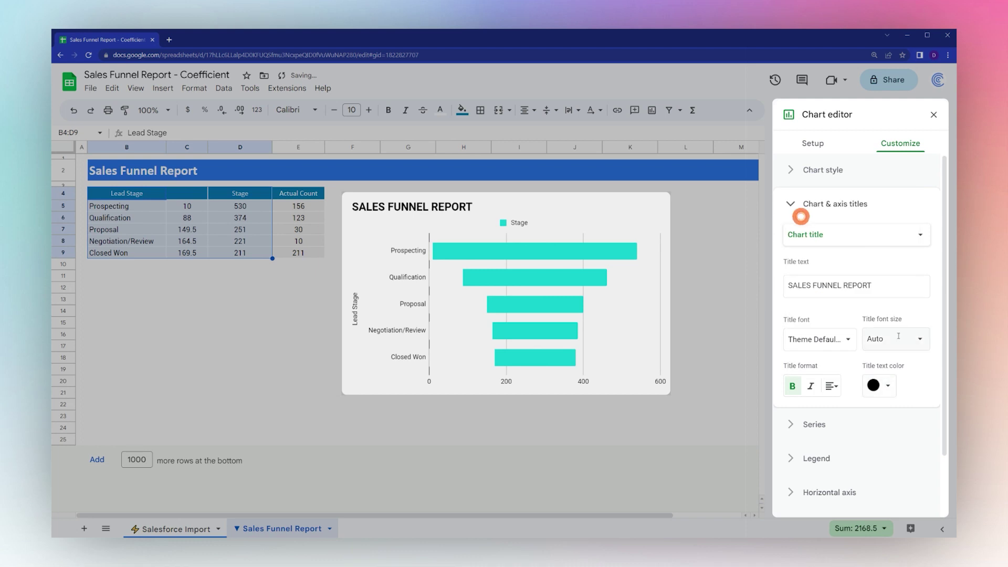
click(892, 338)
click(888, 484)
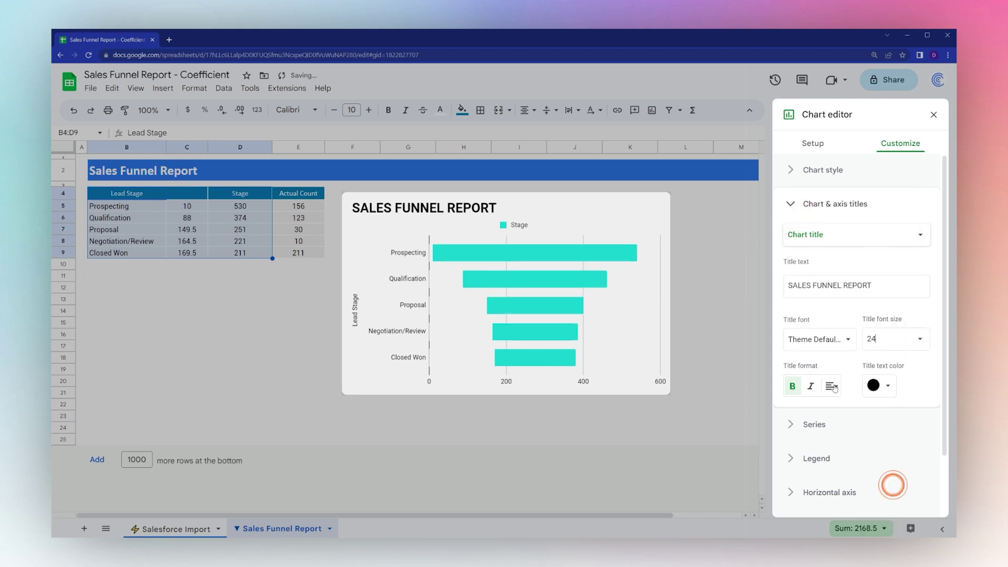
click(809, 335)
scroll(824, 499, down, 2)
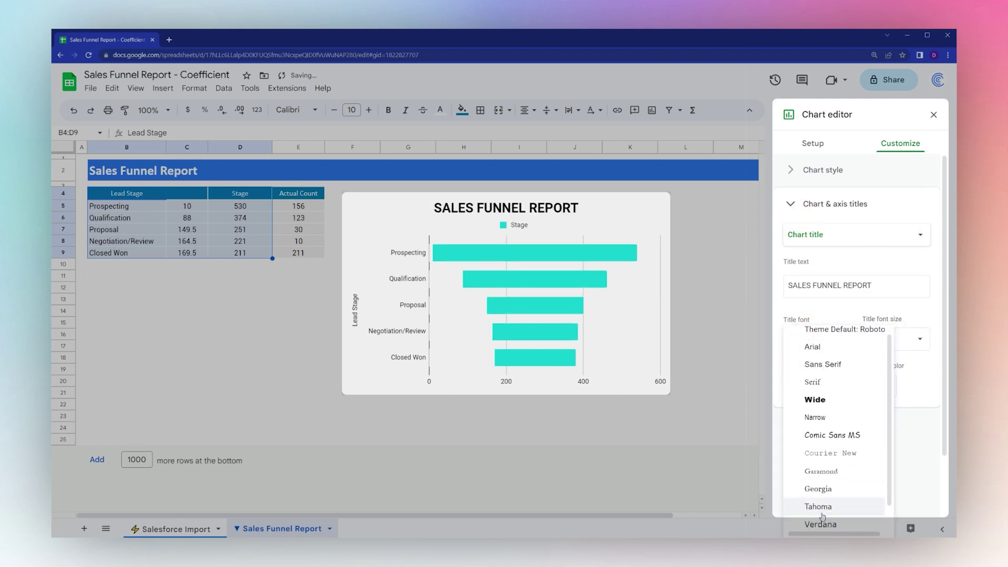
click(825, 503)
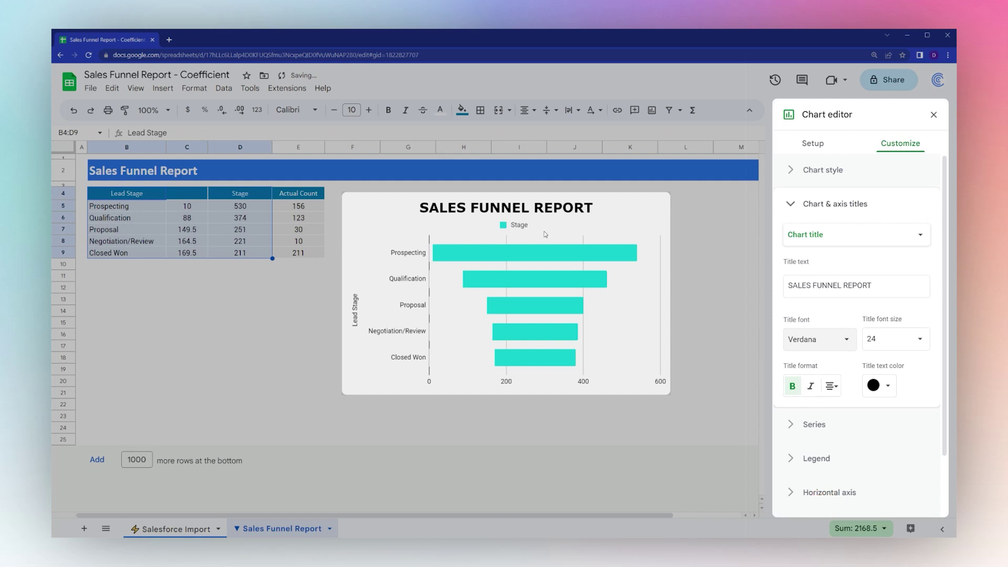
Delete the chart legend and the Lead Stage axis title.
click(933, 114)
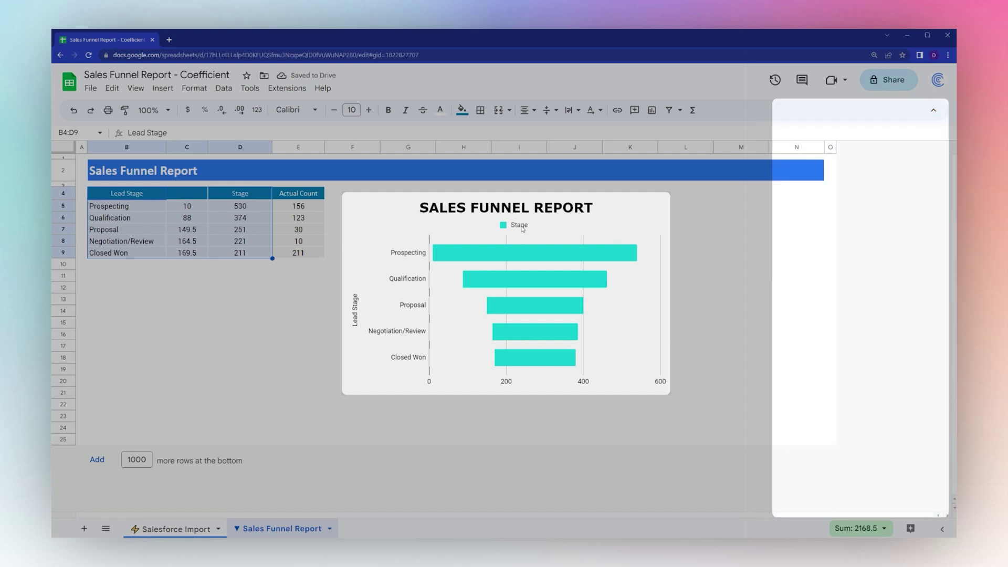
click(519, 226)
key(Delete)
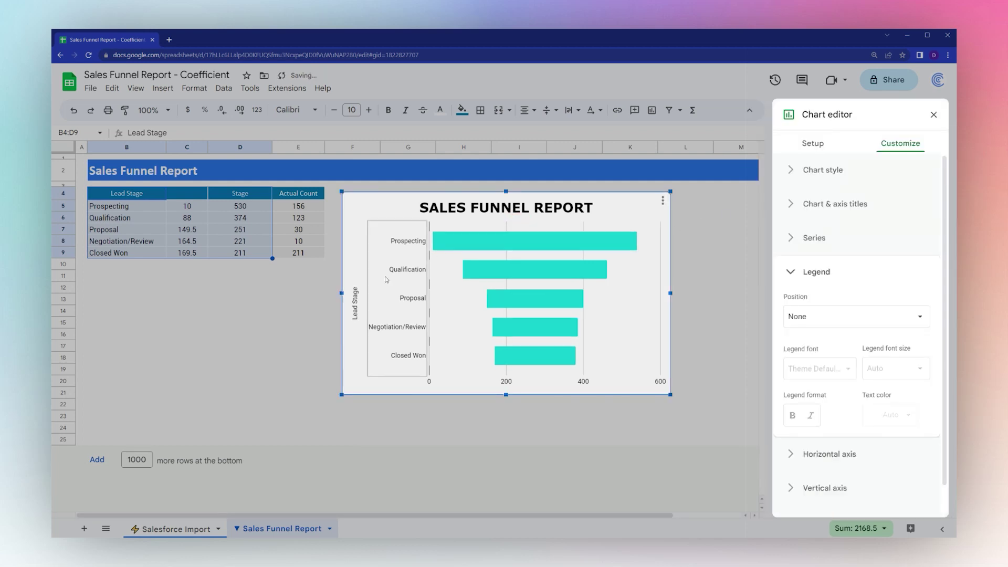
click(357, 298)
key(Delete)
click(934, 114)
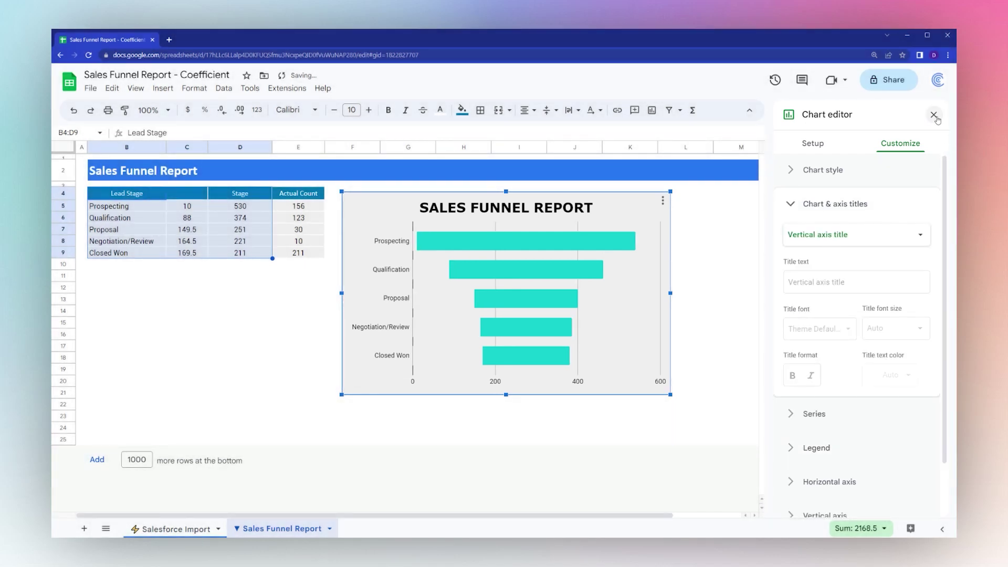
Widen the funnel chart to the right, out to column N.
click(601, 250)
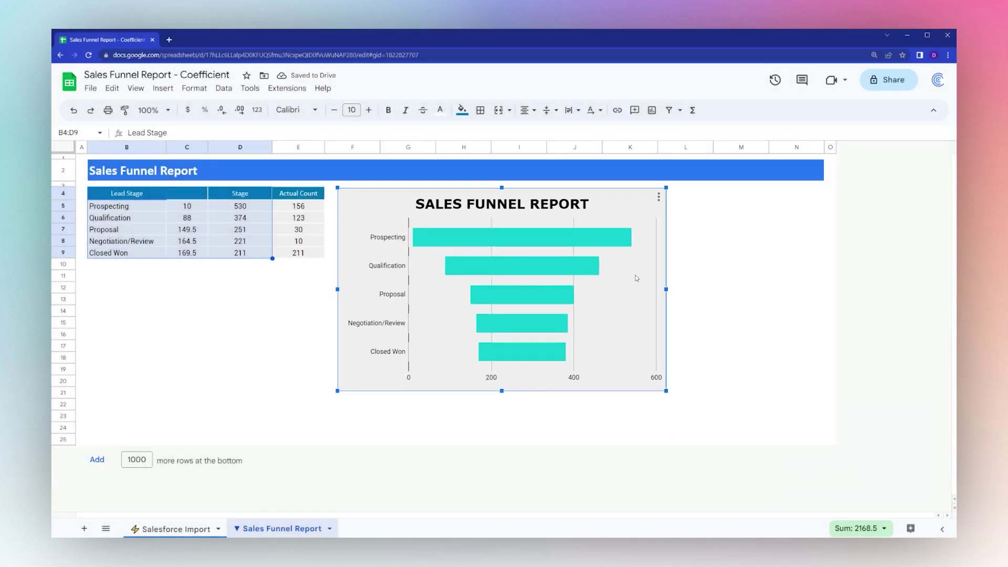
drag(665, 290, 823, 281)
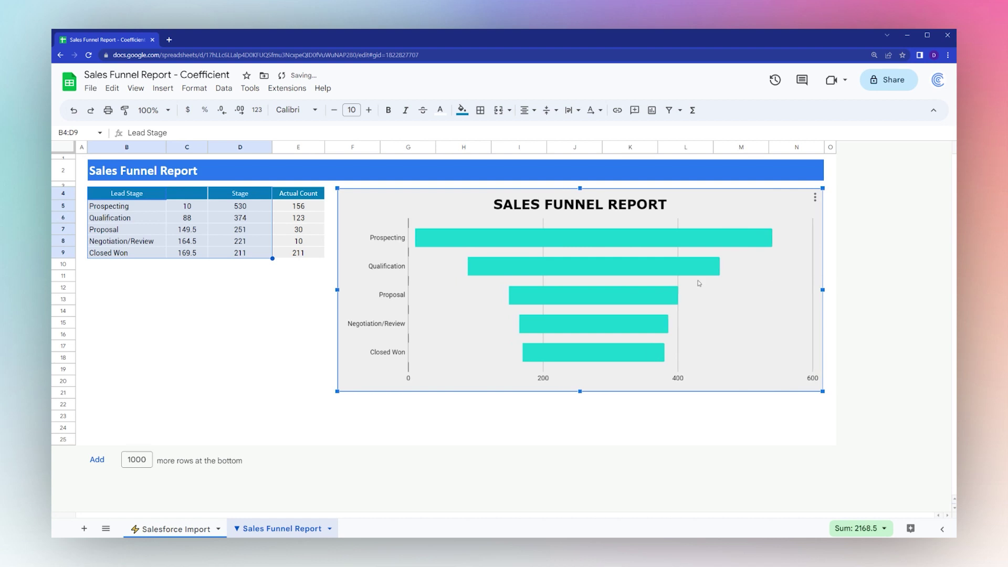
click(246, 358)
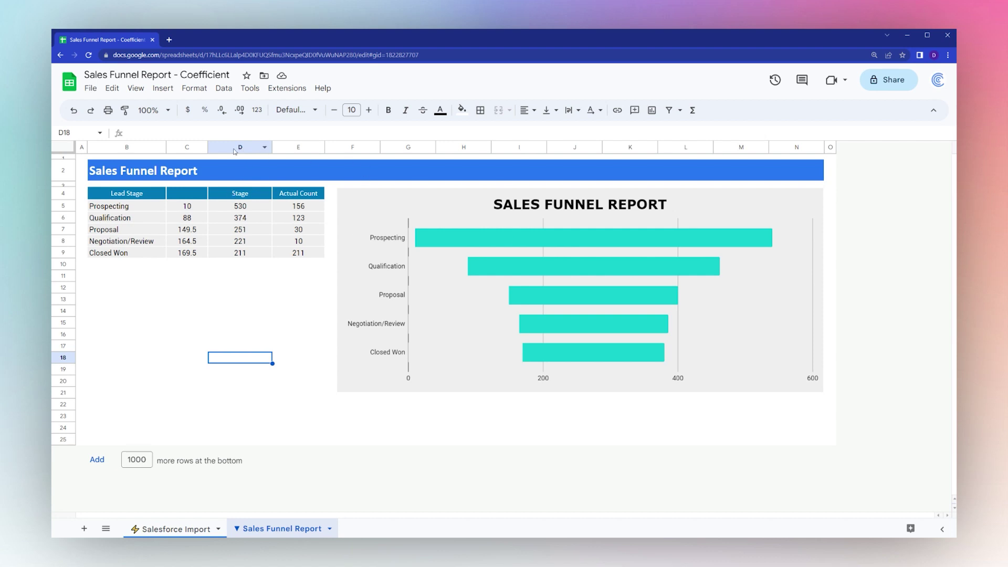
Hide columns C and D and choose Include data so the chart keeps them.
drag(234, 152, 198, 148)
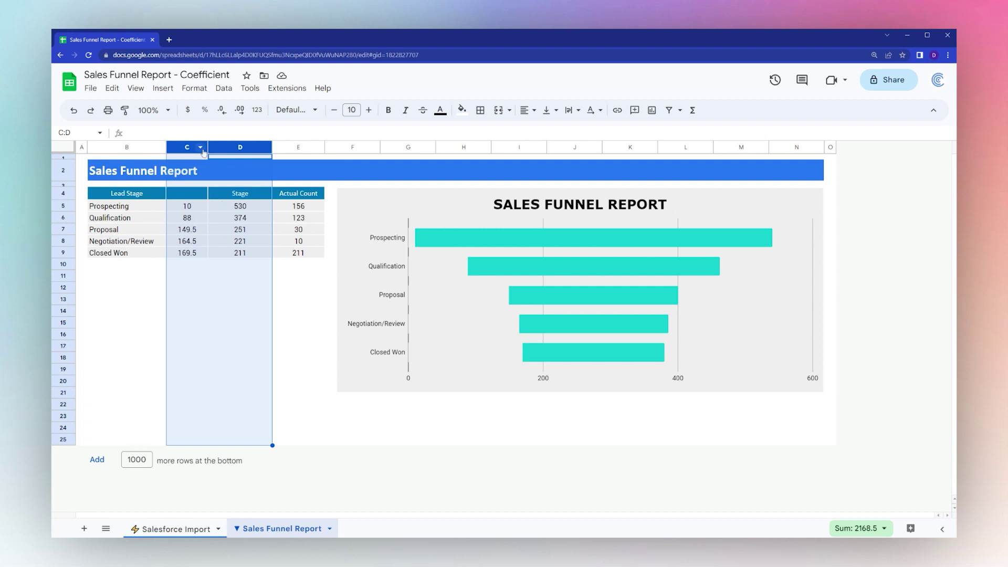
right_click(213, 150)
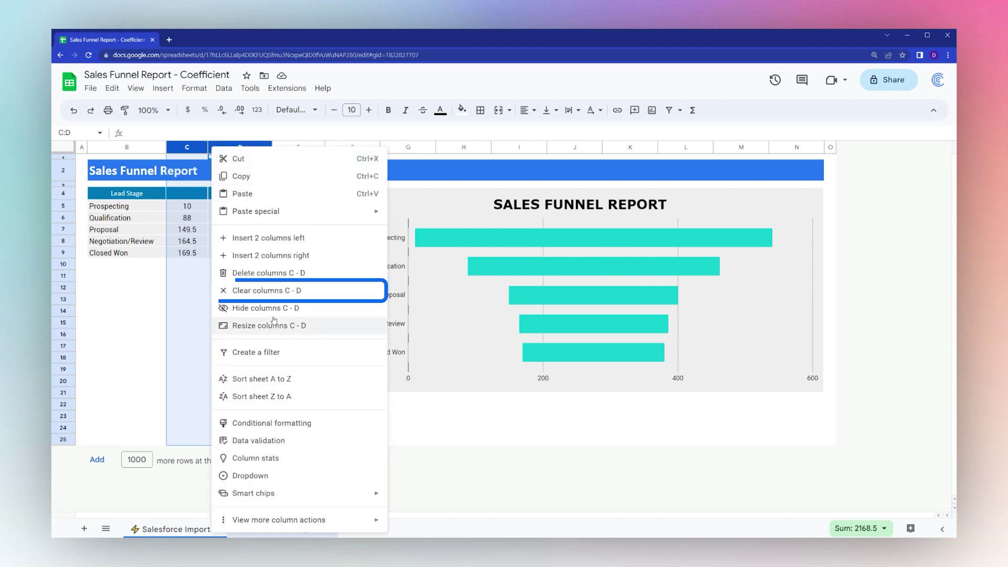
click(253, 310)
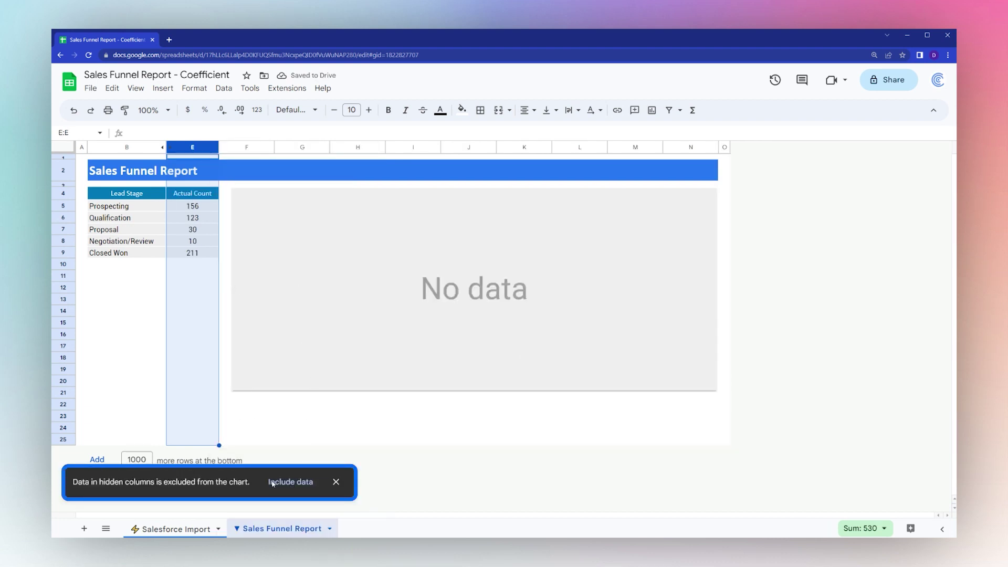
click(289, 482)
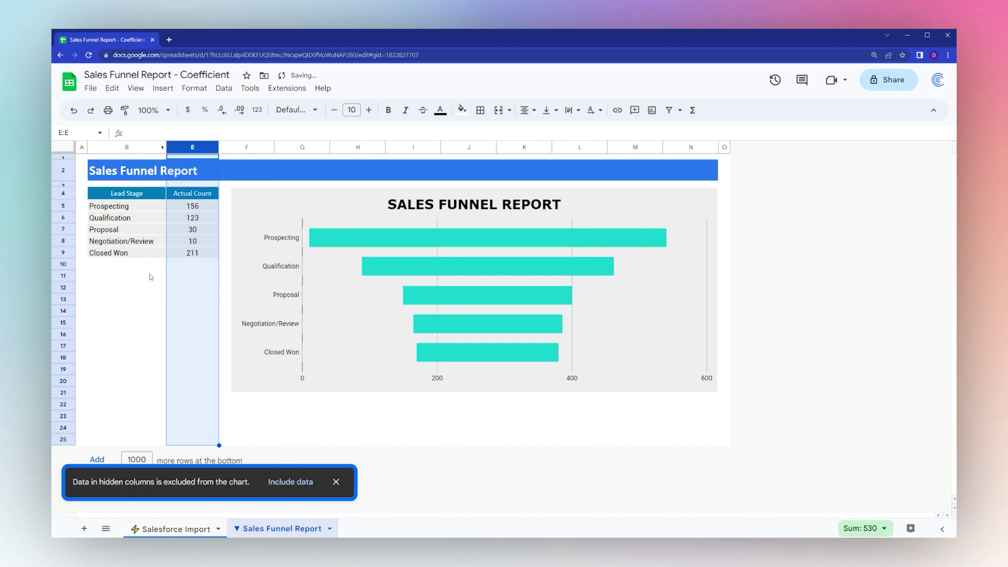
click(129, 279)
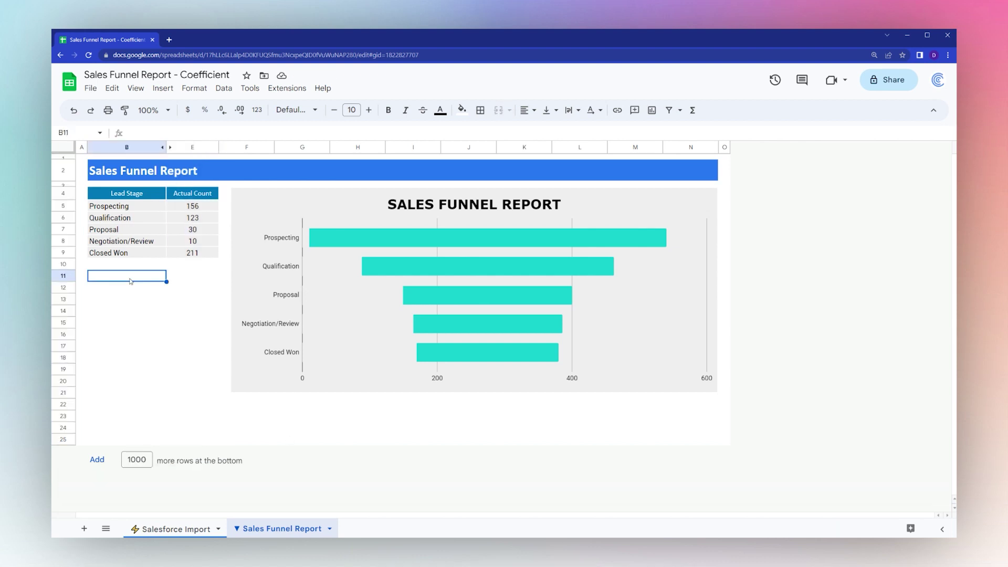
Launch the Coefficient sidebar from the Extensions add-ons menu.
click(287, 88)
mouse_move(310, 219)
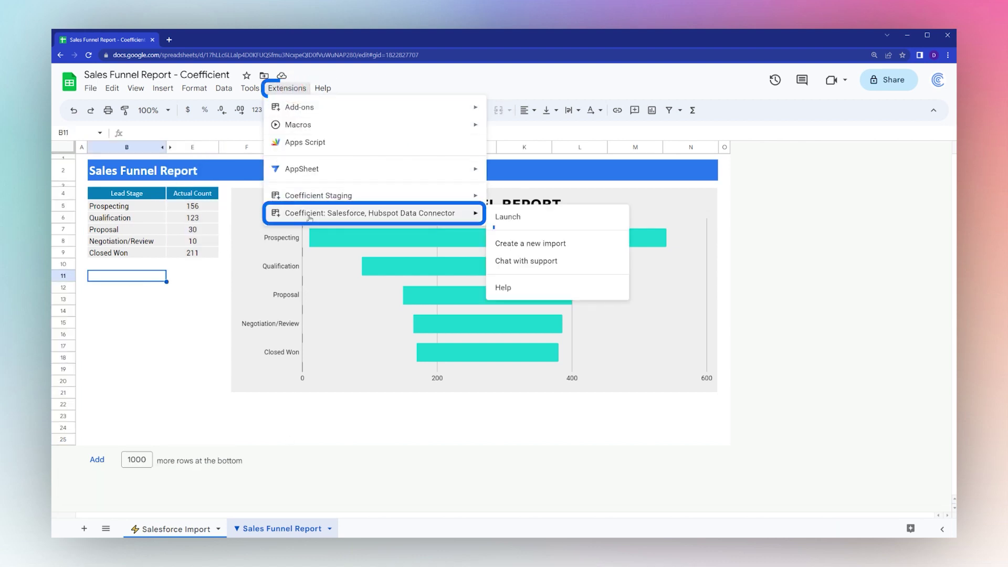
click(531, 218)
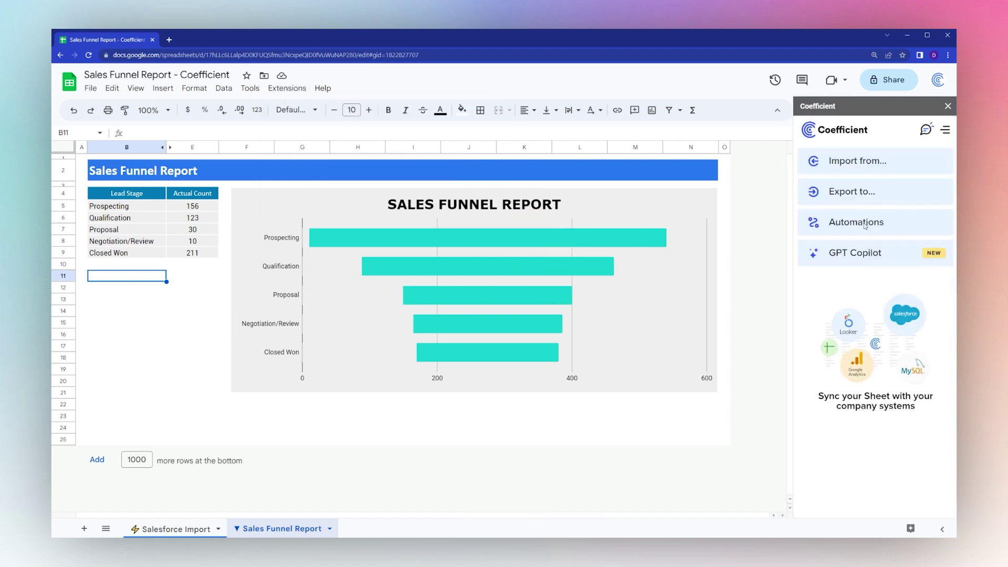
Create a Daily/weekly screenshot alert of the Sales Funnel Report sheet under Automations.
click(865, 227)
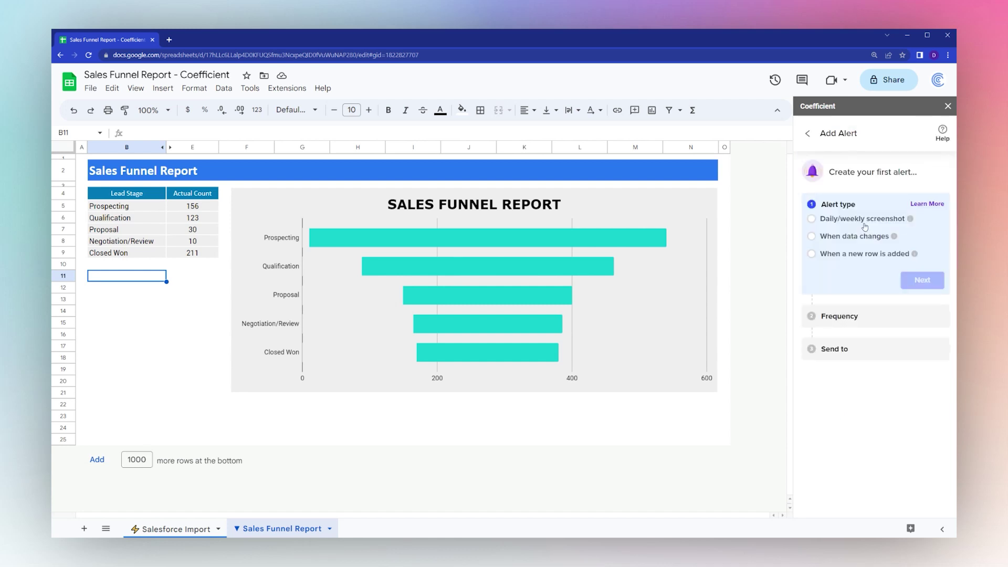
click(853, 219)
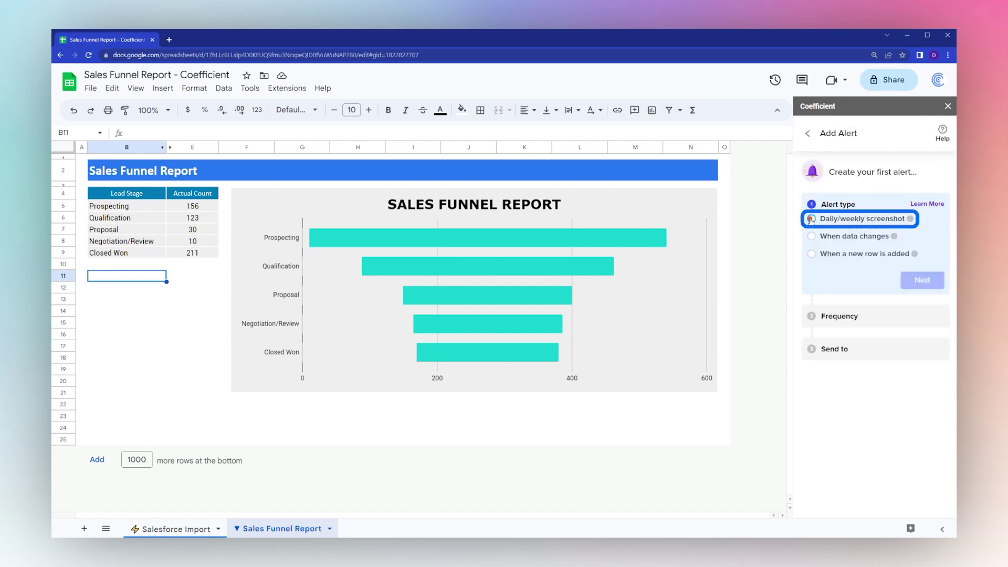
click(895, 257)
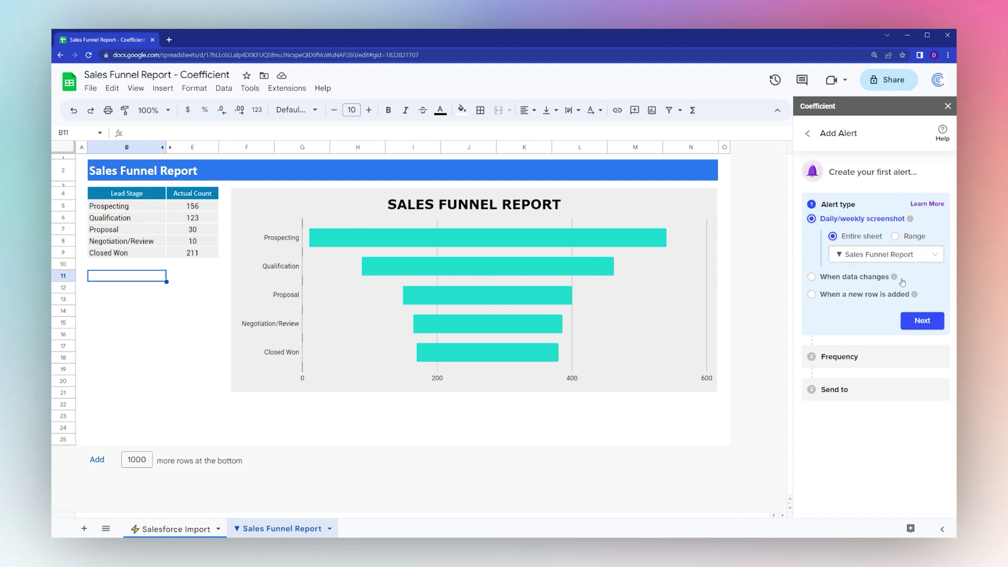
click(895, 257)
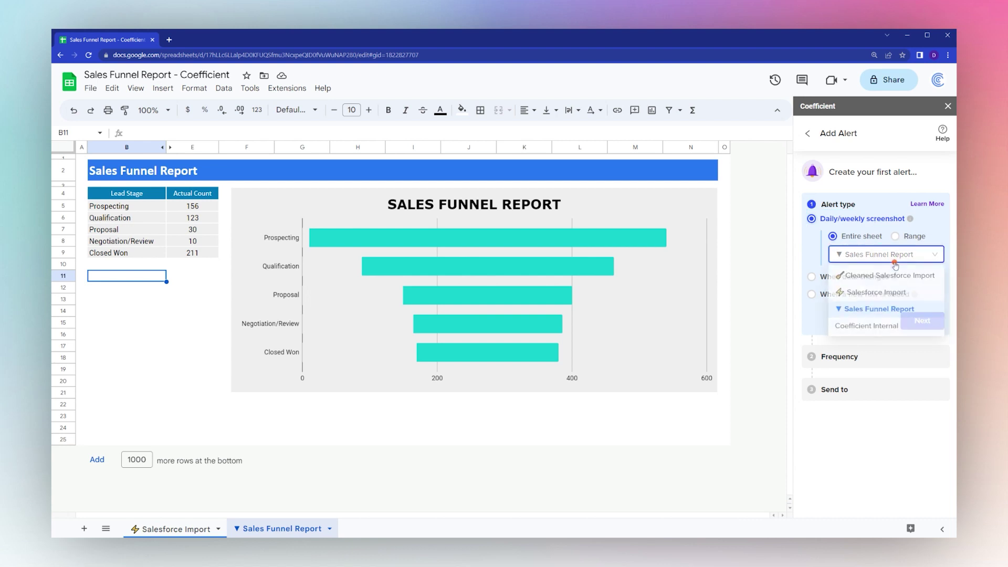
click(874, 312)
click(919, 321)
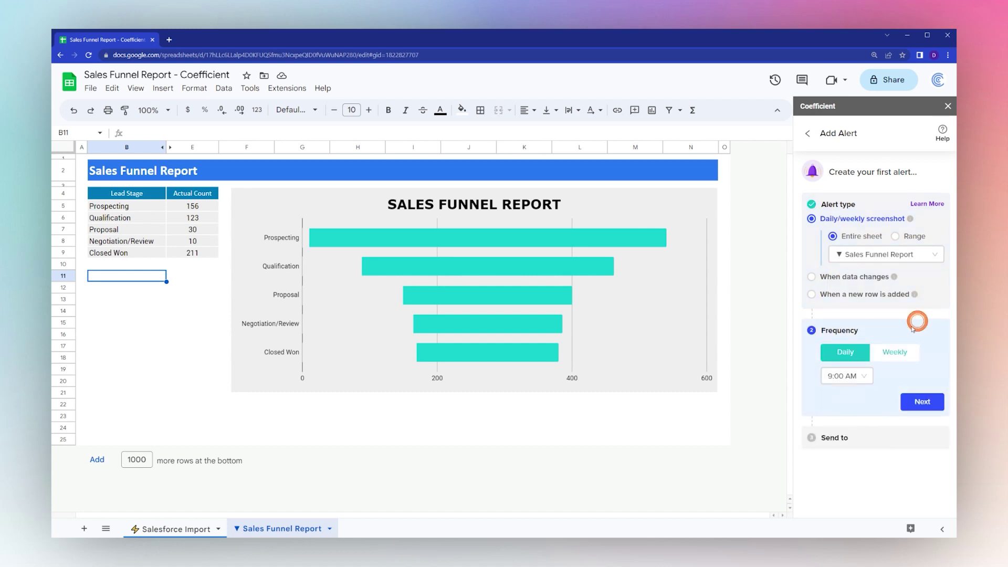
Schedule the alert weekly on Monday and Friday at 5:00 PM.
click(904, 354)
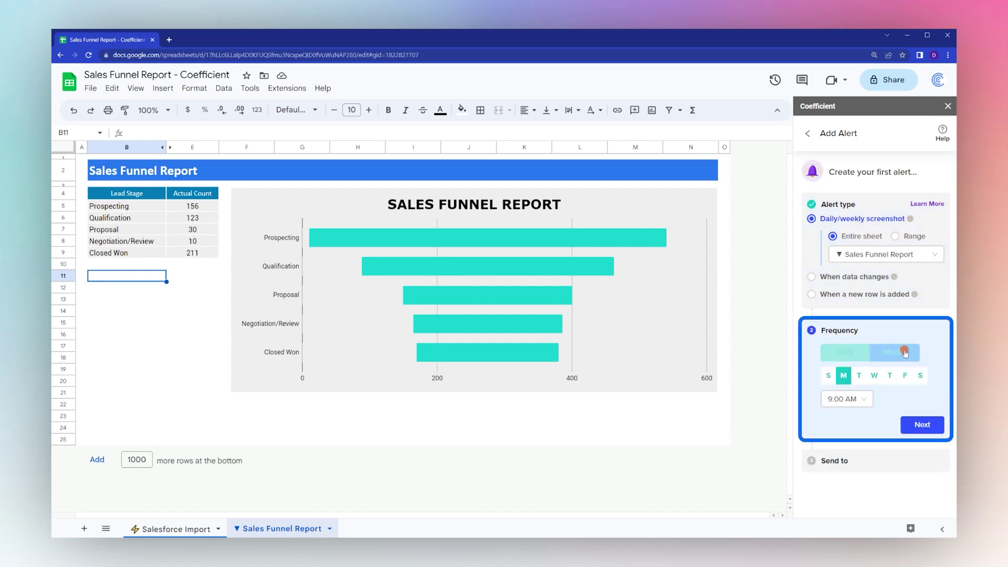
click(905, 376)
click(847, 399)
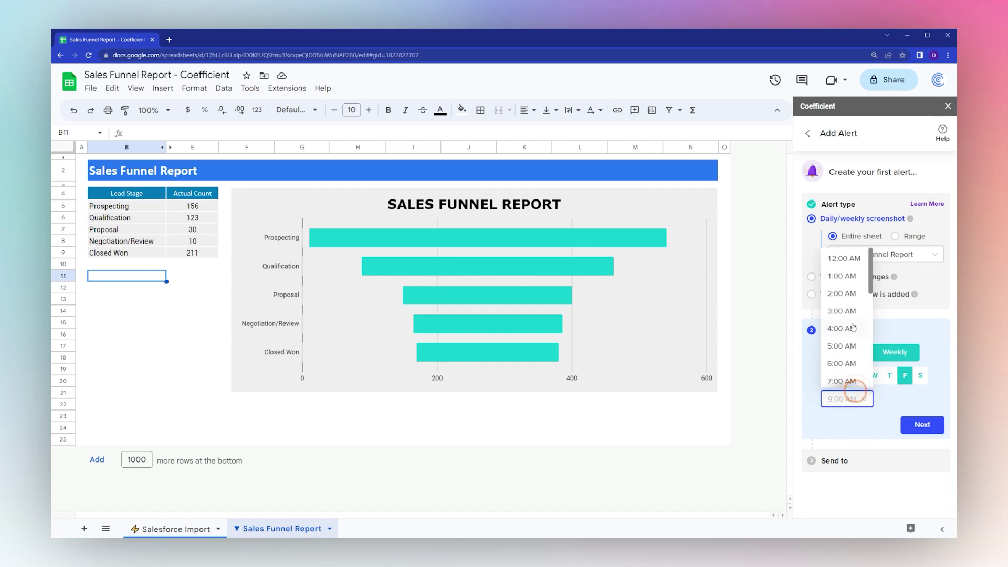
scroll(844, 329, down, 3)
click(841, 337)
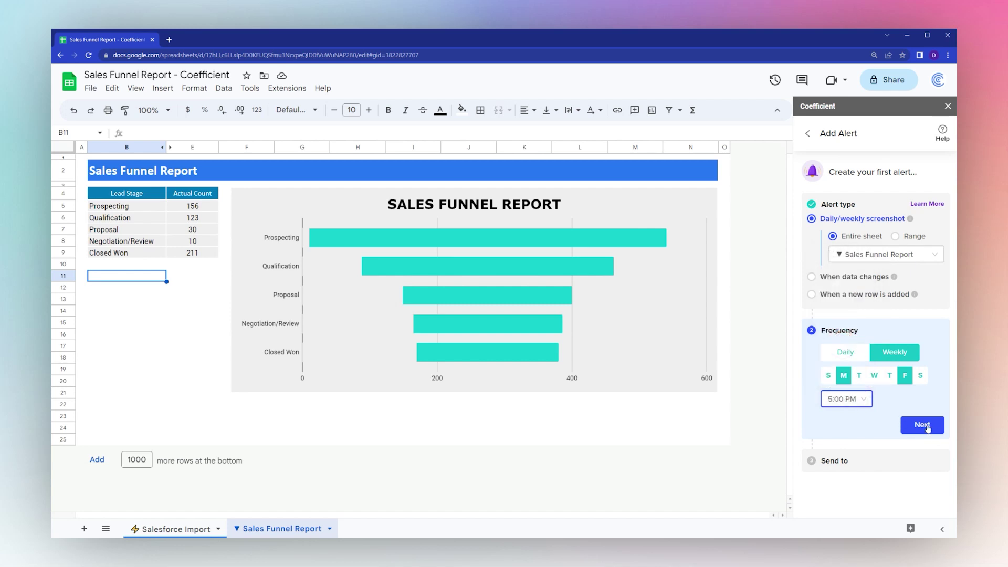
click(926, 425)
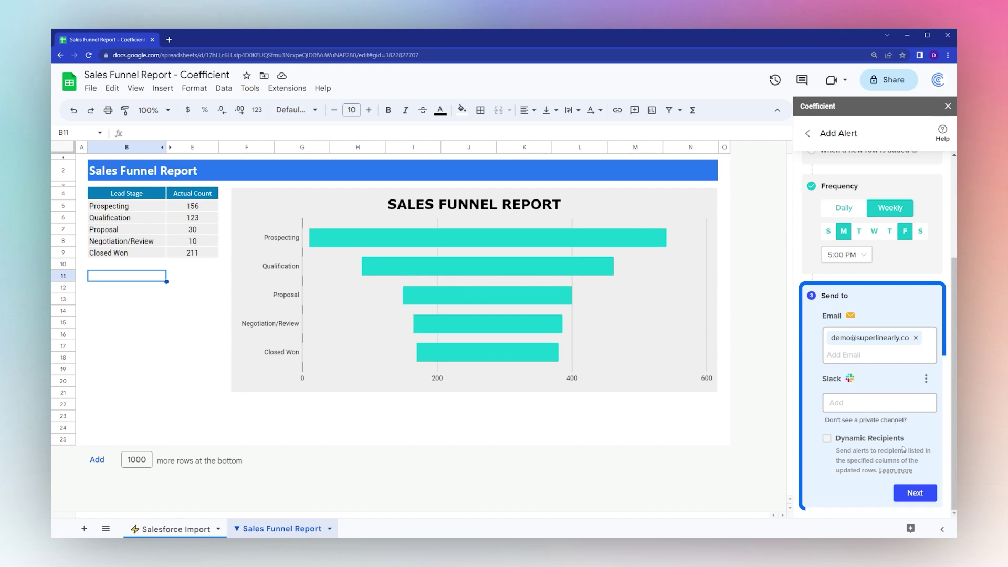
Keep the e-mail recipient and name the alert 'Sales Funnel Report'.
click(914, 493)
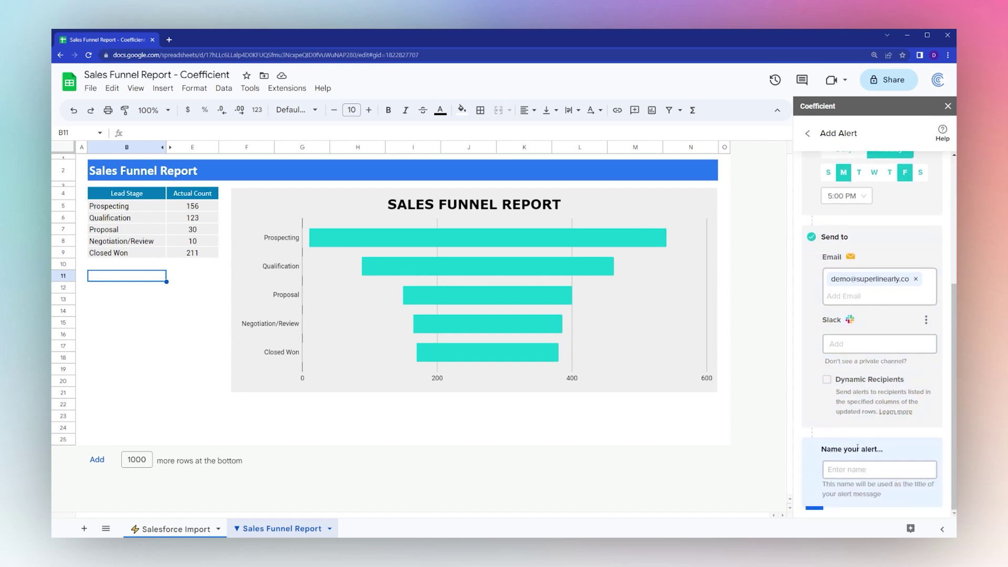
click(859, 469)
text(Sales Funnel Rep)
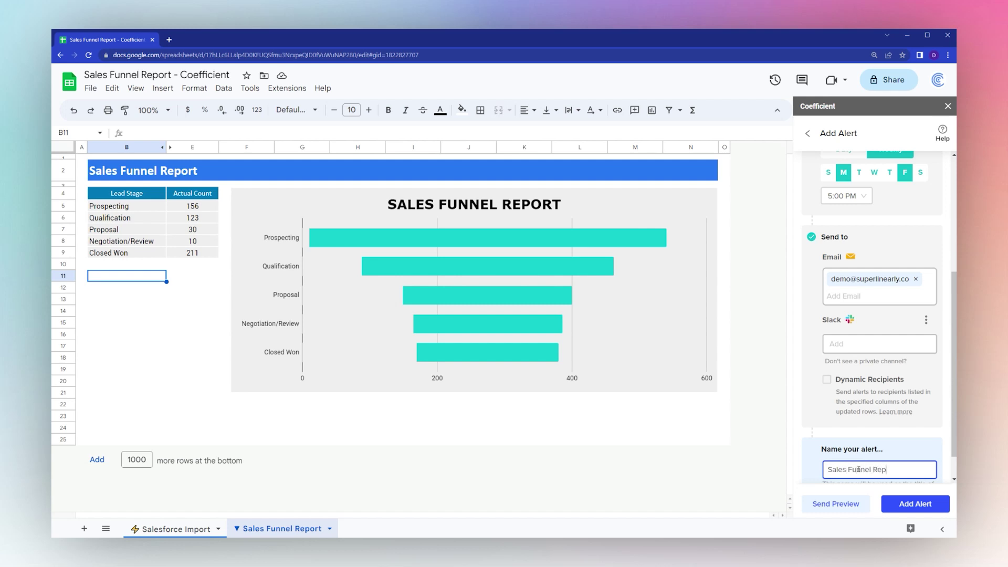
text(ort)
scroll(859, 469, down, 1)
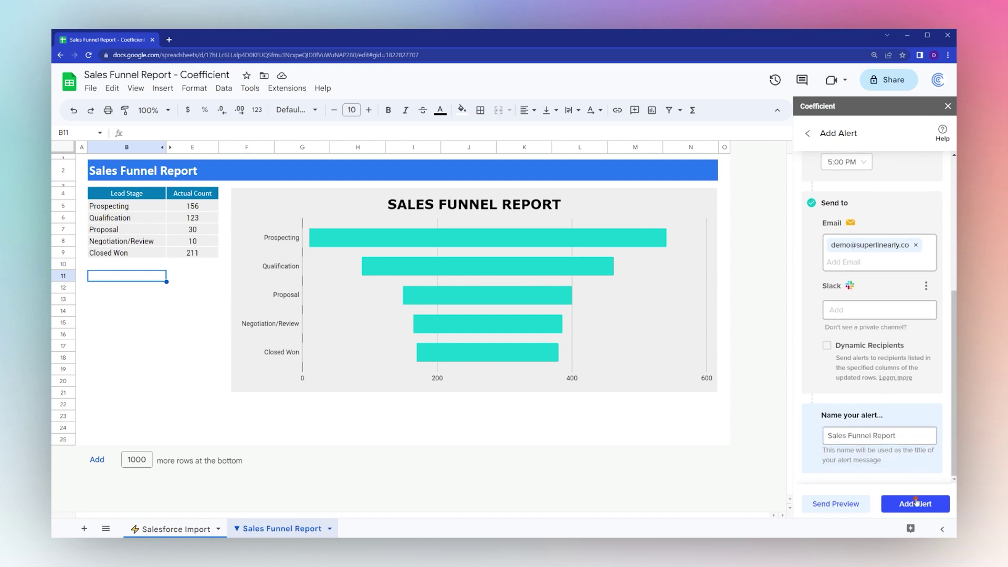
Add the Sales Funnel Report alert, then review its options menu in the automations list and close it.
click(916, 498)
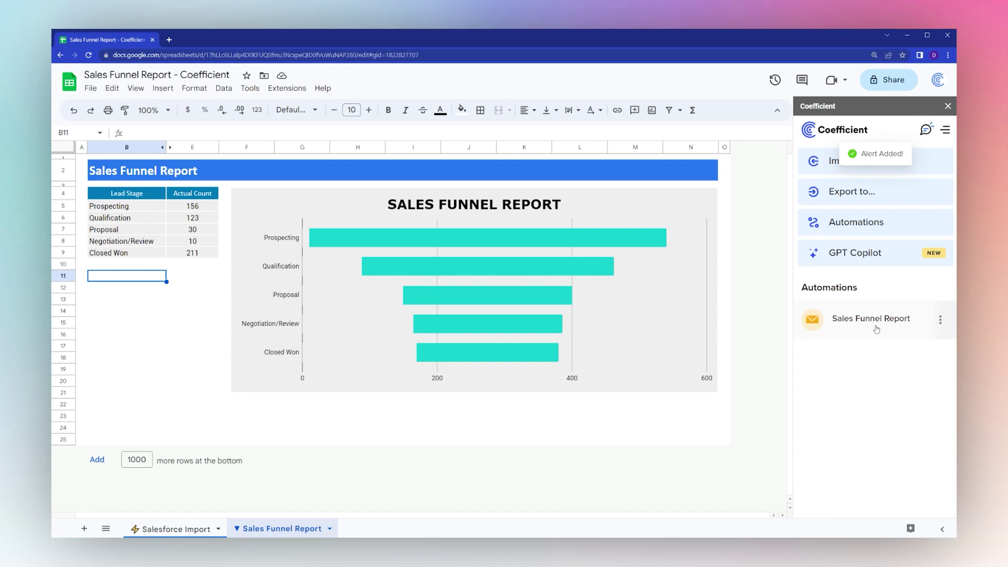
click(878, 328)
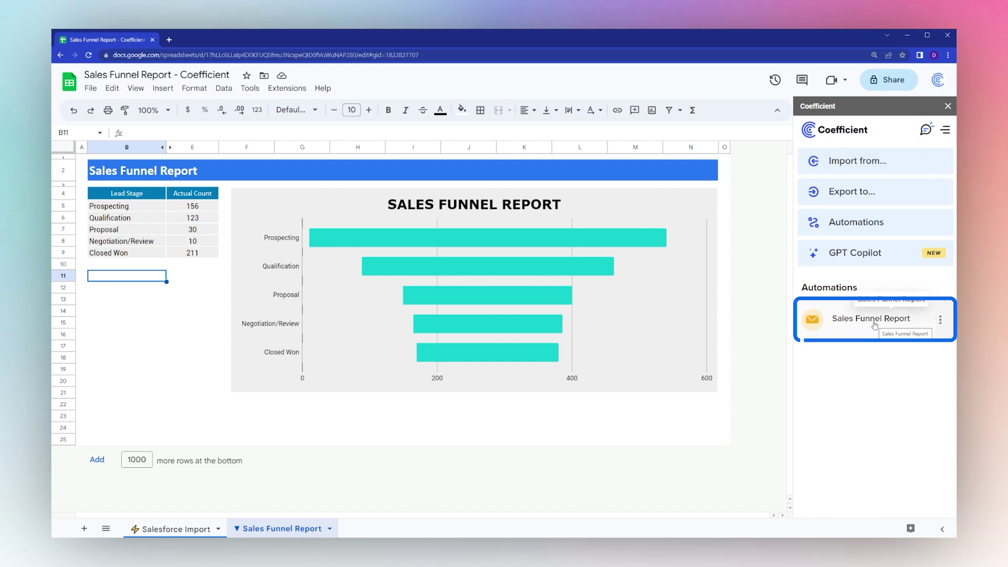
click(940, 321)
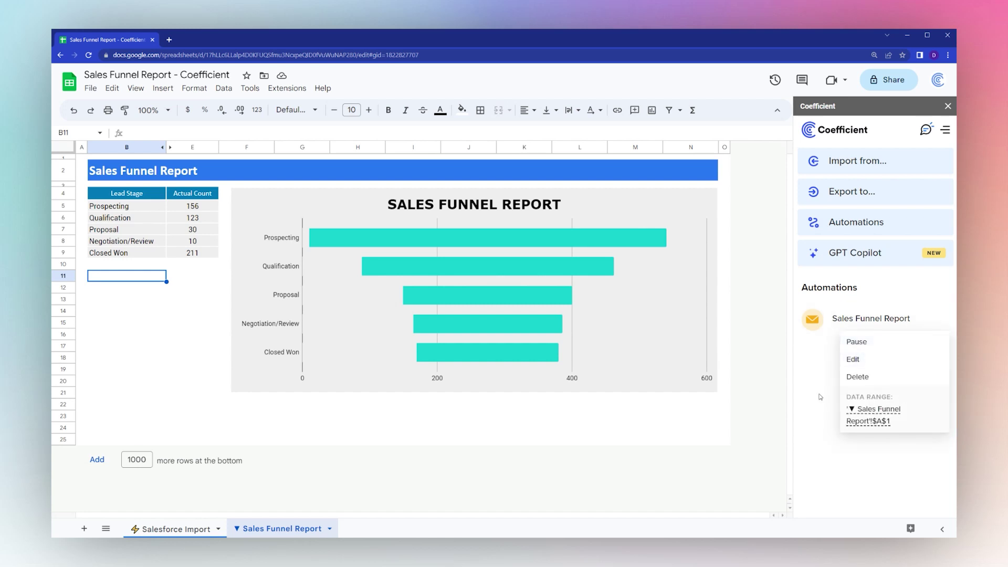
click(815, 359)
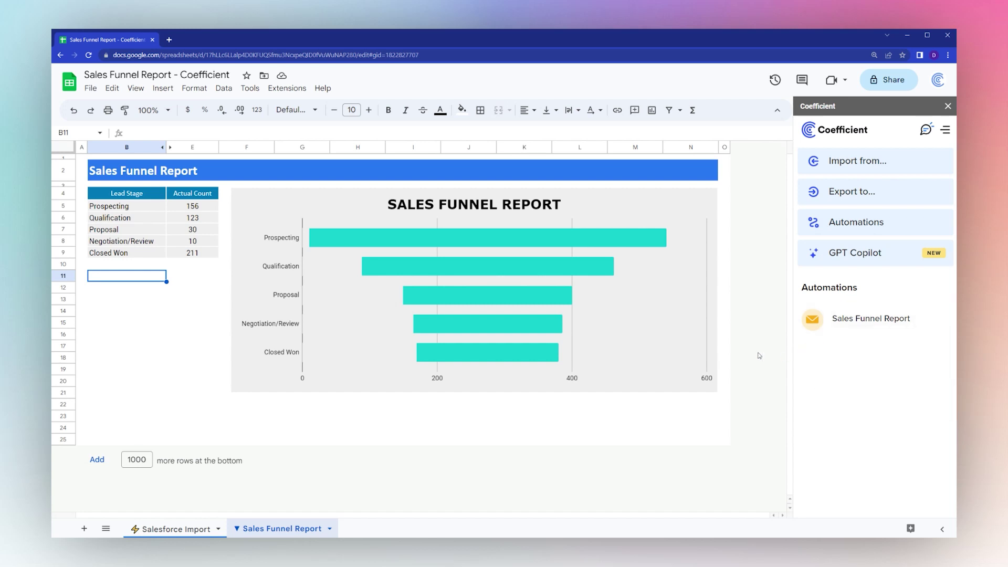